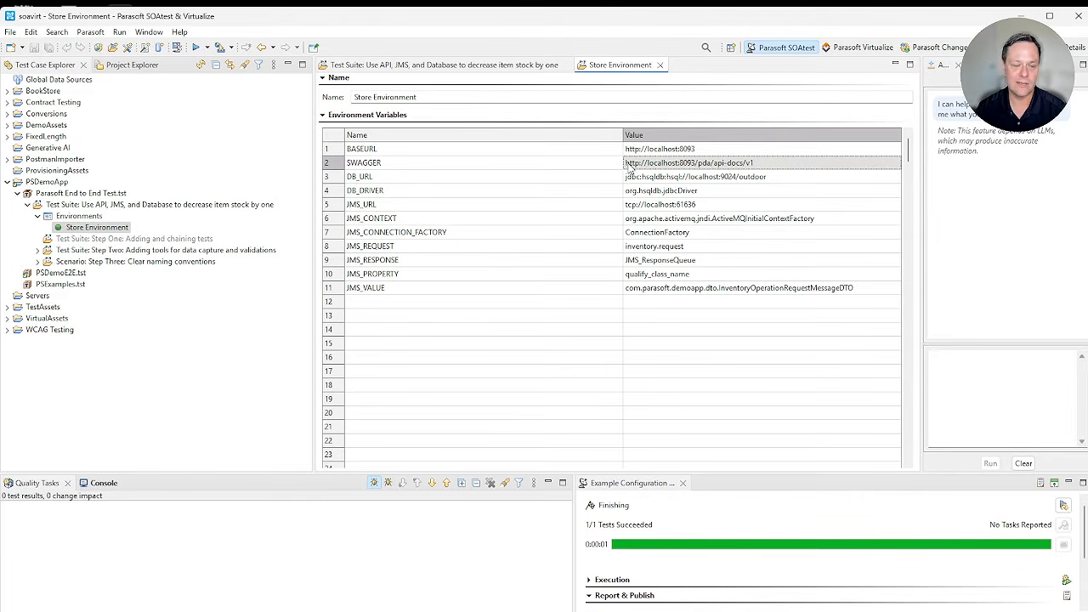
Step: Generate a REST test suite from the OpenAPI/Swagger definition inside the "Step One: Adding and chaining tests" suite
click(660, 65)
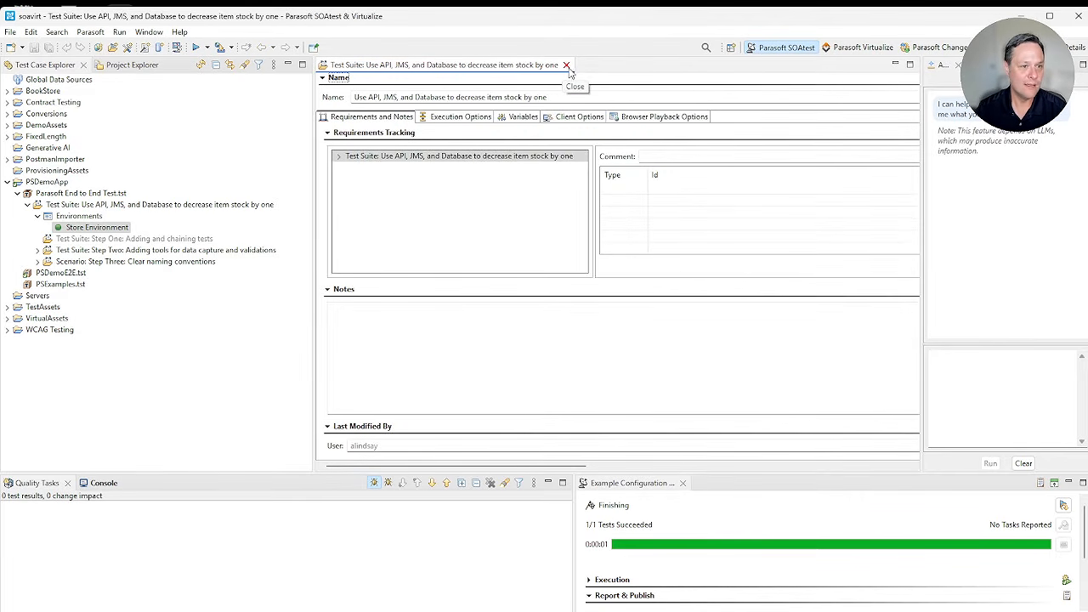
click(565, 66)
right_click(188, 243)
mouse_move(255, 306)
click(457, 322)
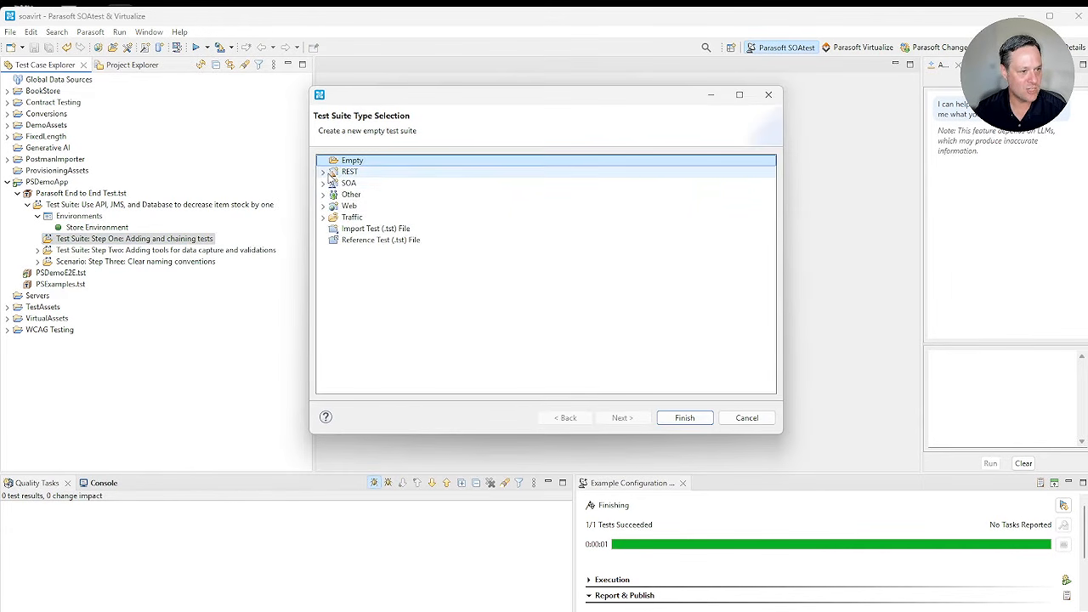
click(323, 171)
click(383, 183)
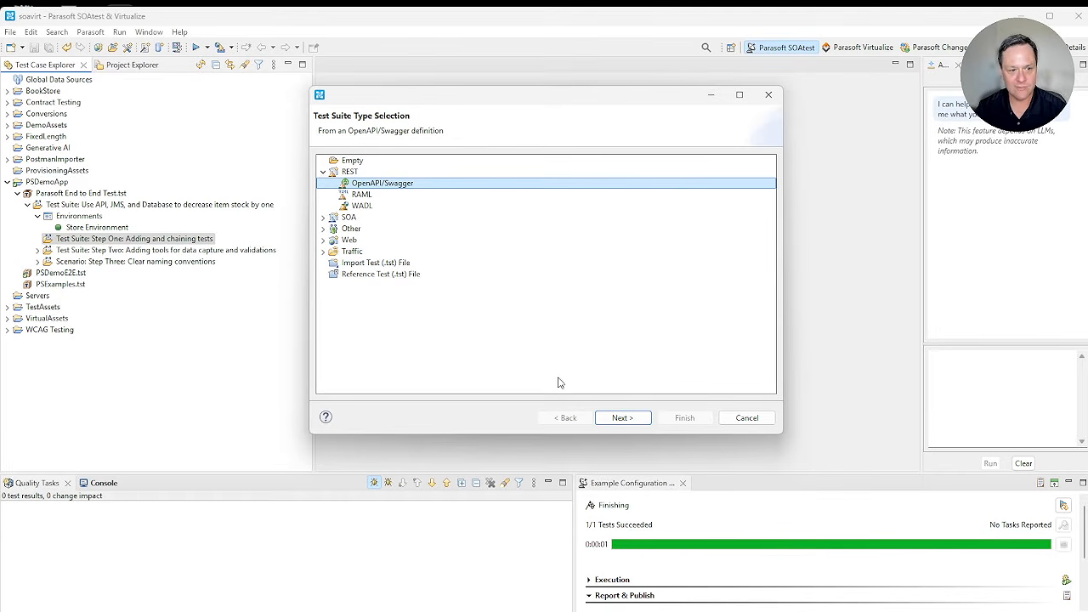
click(640, 419)
click(684, 417)
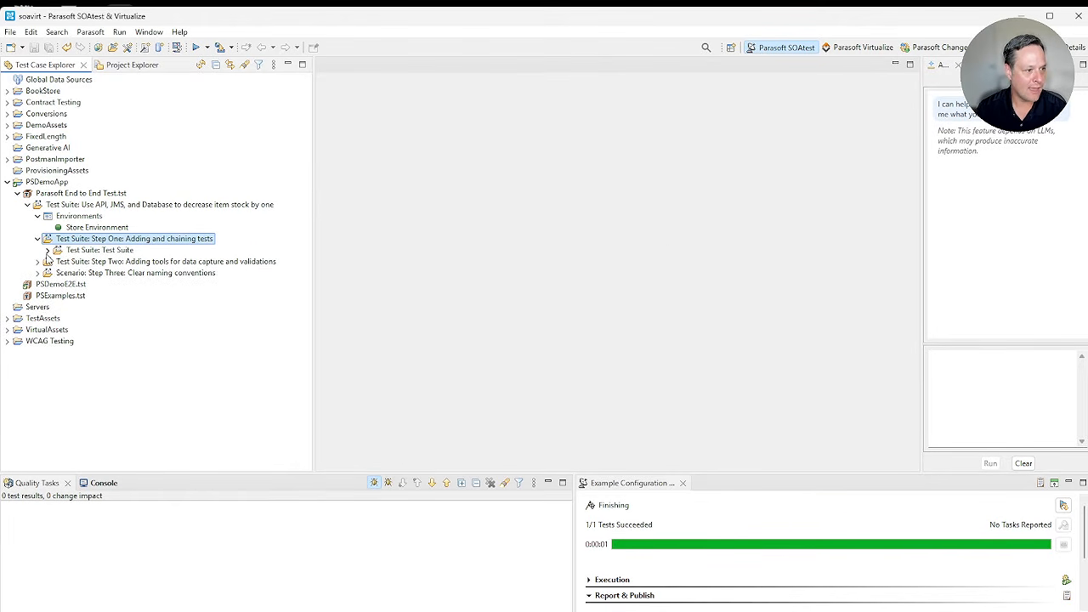
Step: Copy the GET tests for /v1/assets/items/name/{itemName} and /v1/assets/items/{itemId} from the generated suite directly into the Step One suite
click(48, 250)
scroll(160, 271, down, 2)
scroll(160, 270, down, 1)
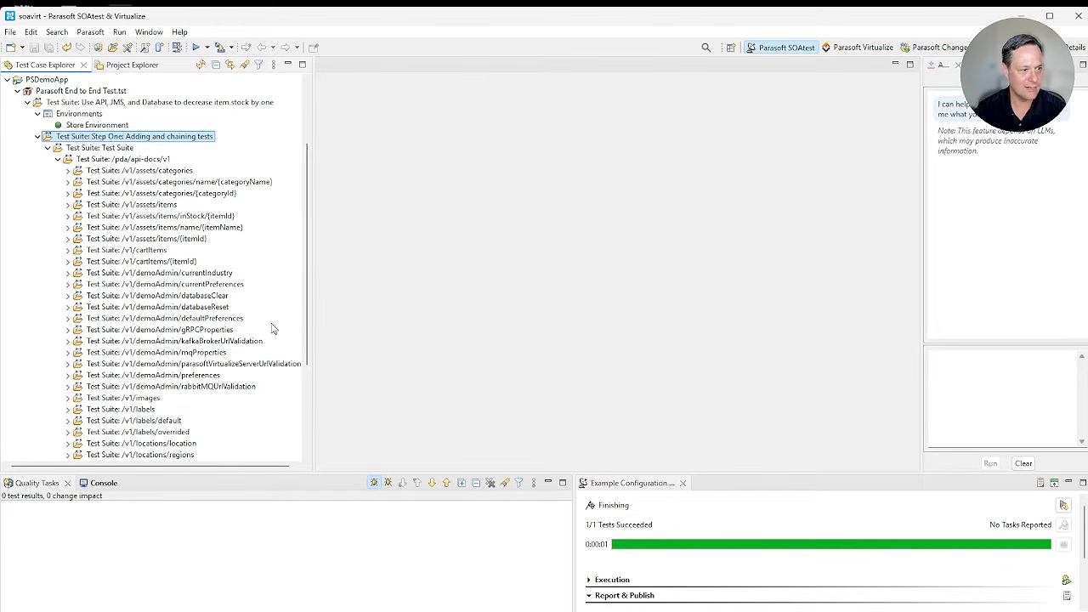
click(67, 227)
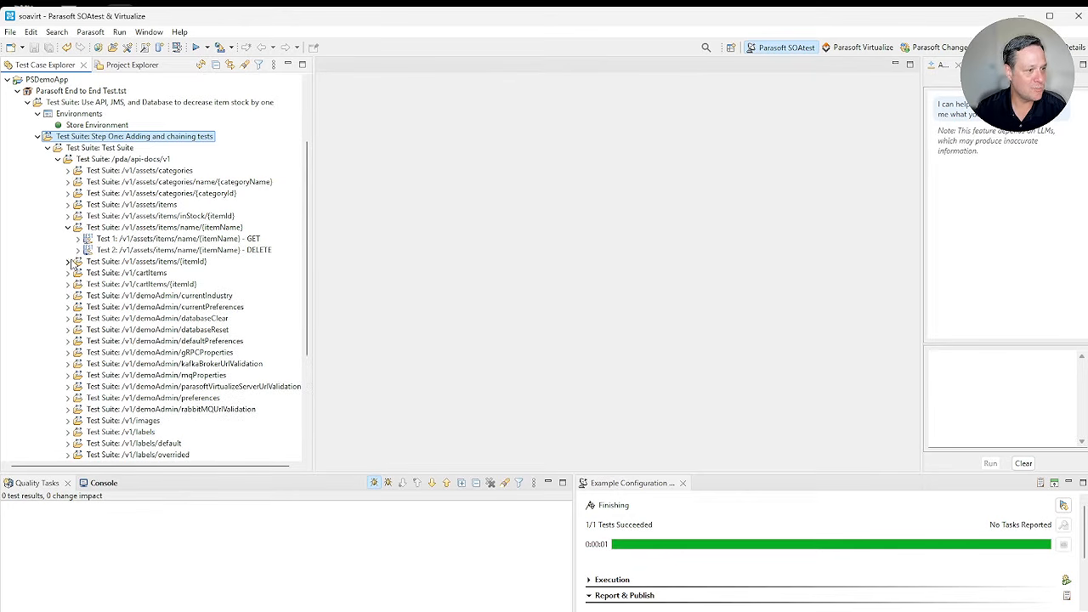
click(68, 261)
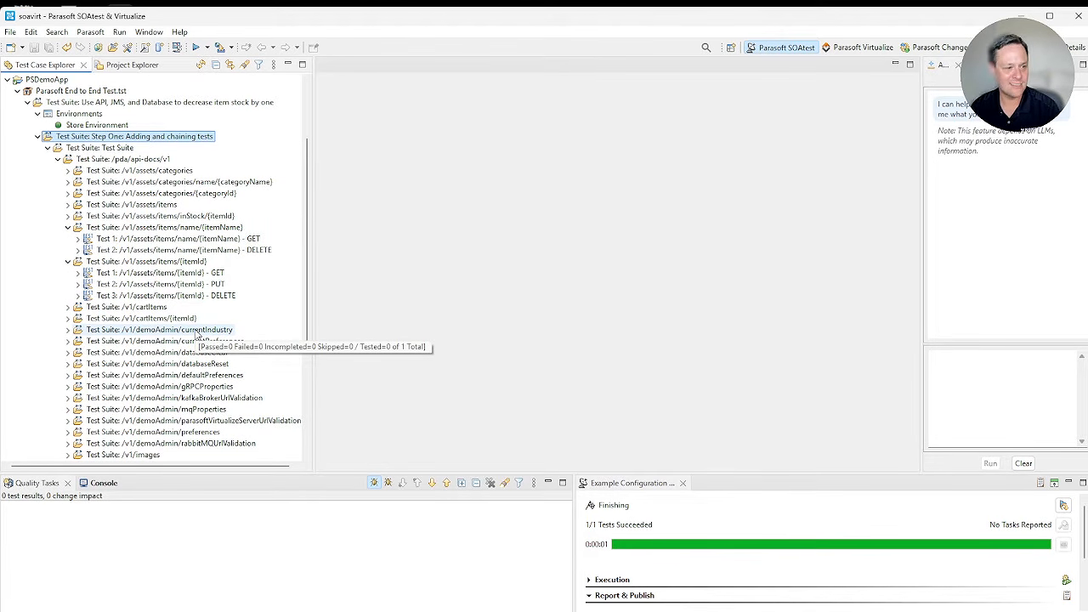
click(217, 276)
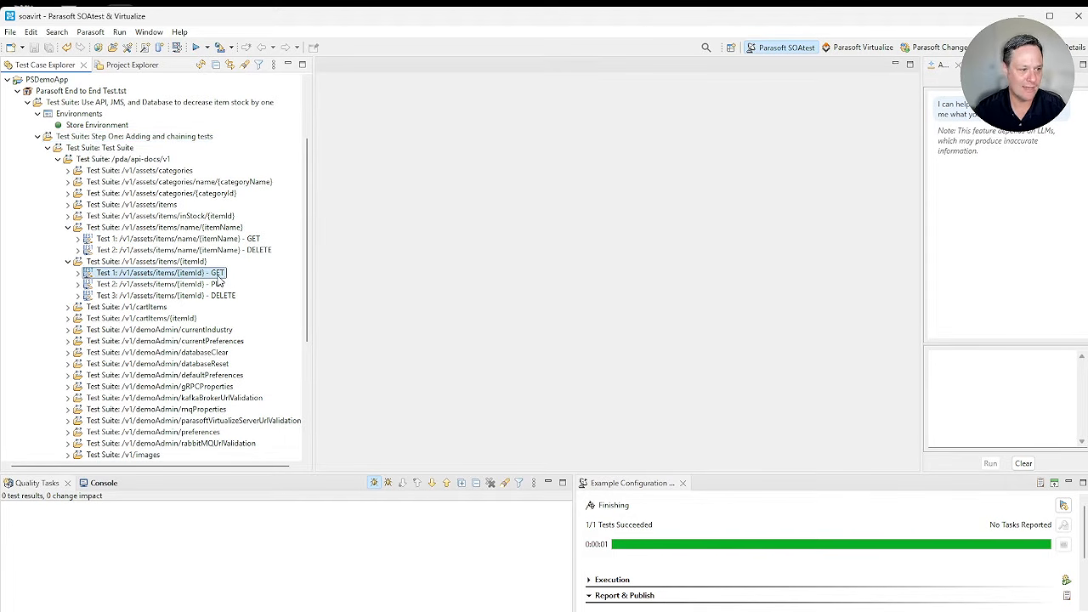
ctrl+click(245, 240)
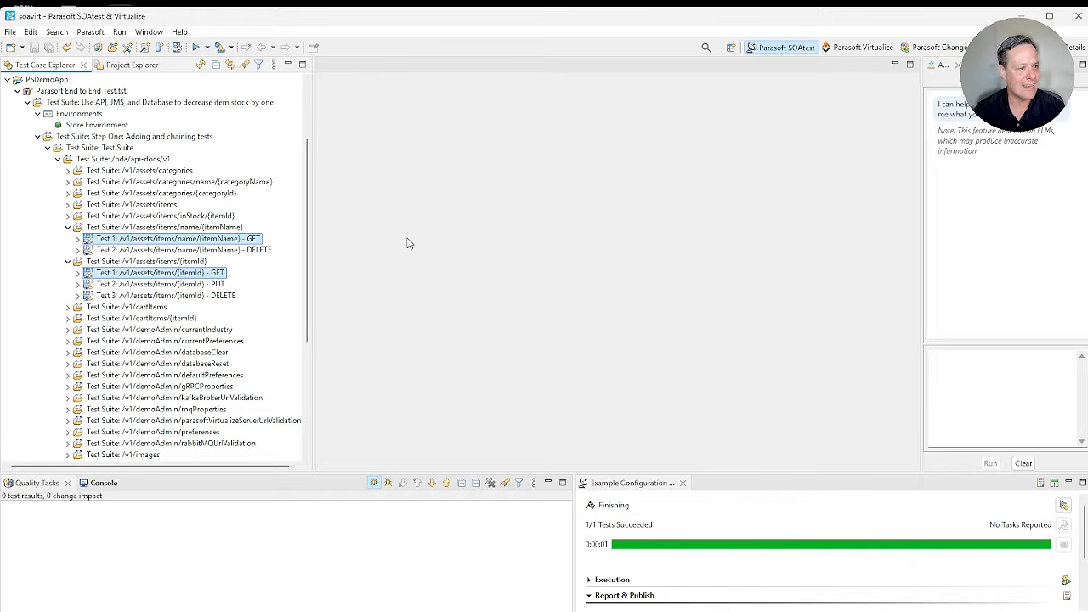
click(77, 137)
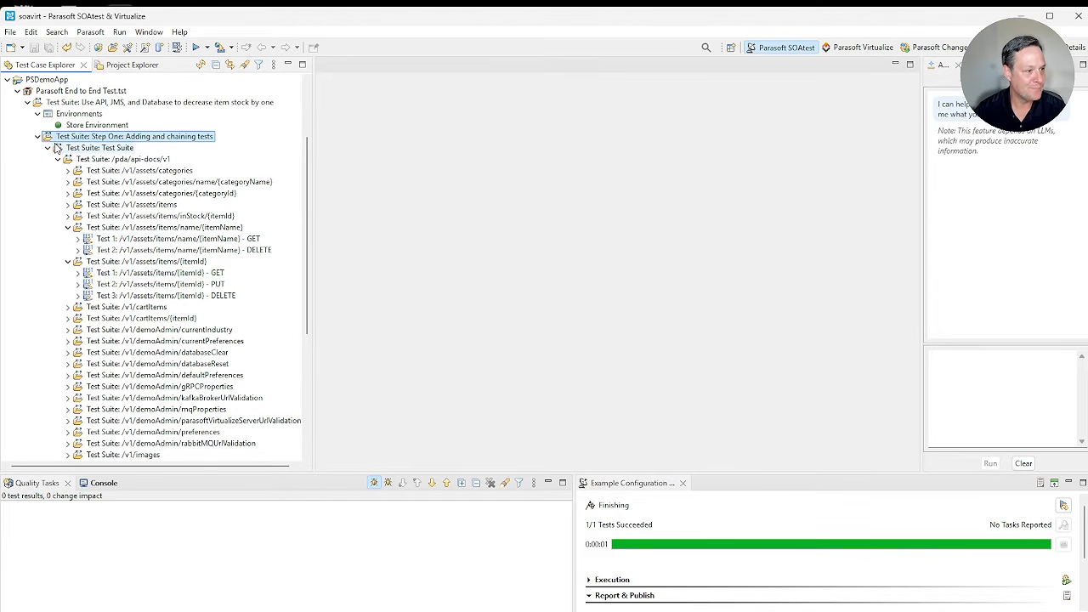
click(48, 149)
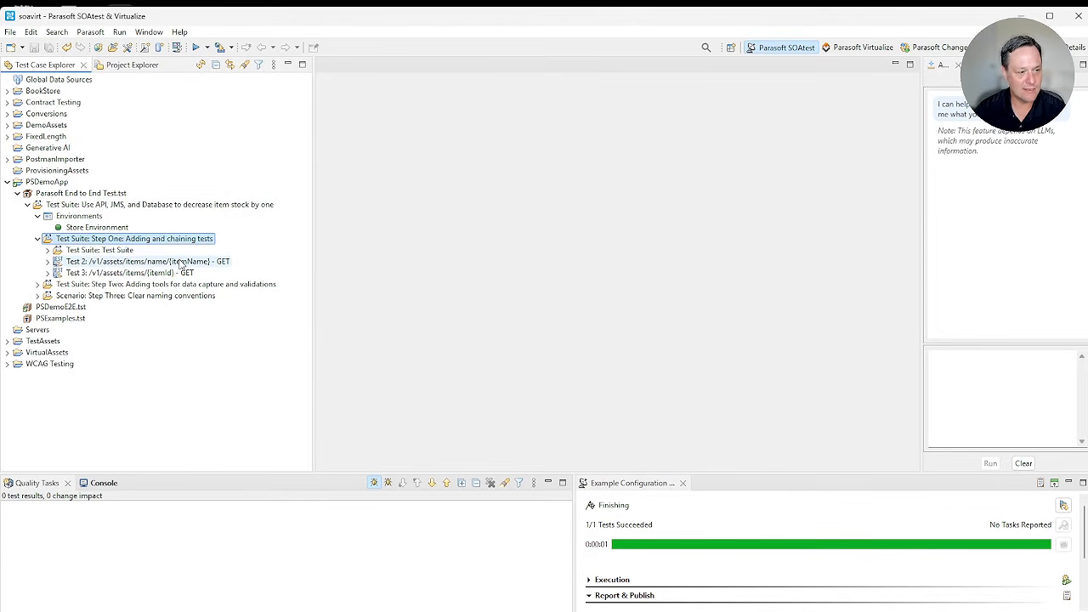
Step: Rename the items/name/{itemName} GET test "REST - Get an item by name", set itemName to "4 Person Tent" and save
double_click(143, 266)
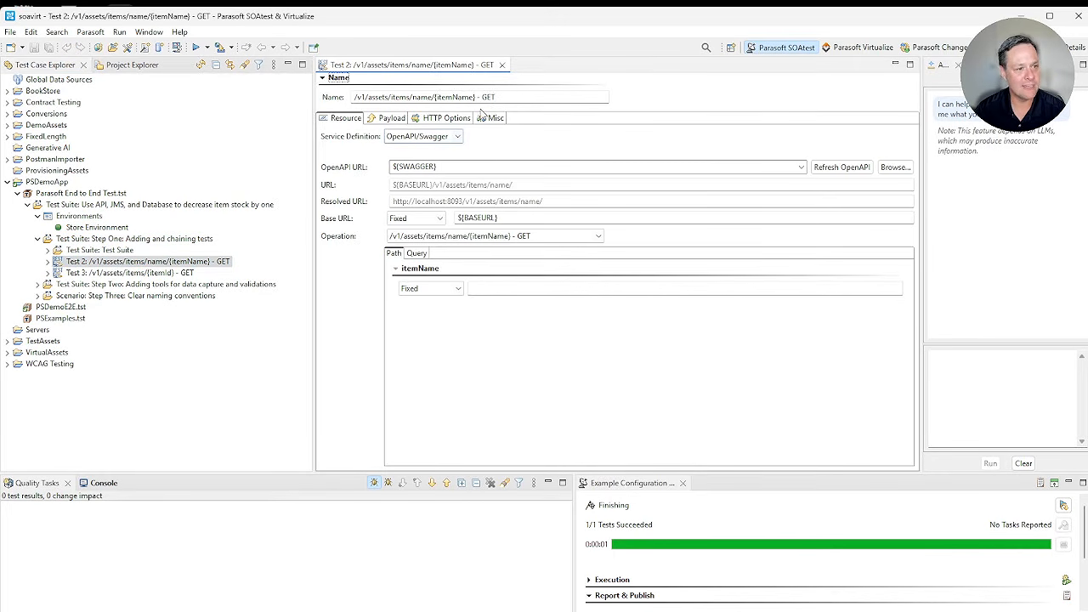
key(ctrl+a)
text(Re)
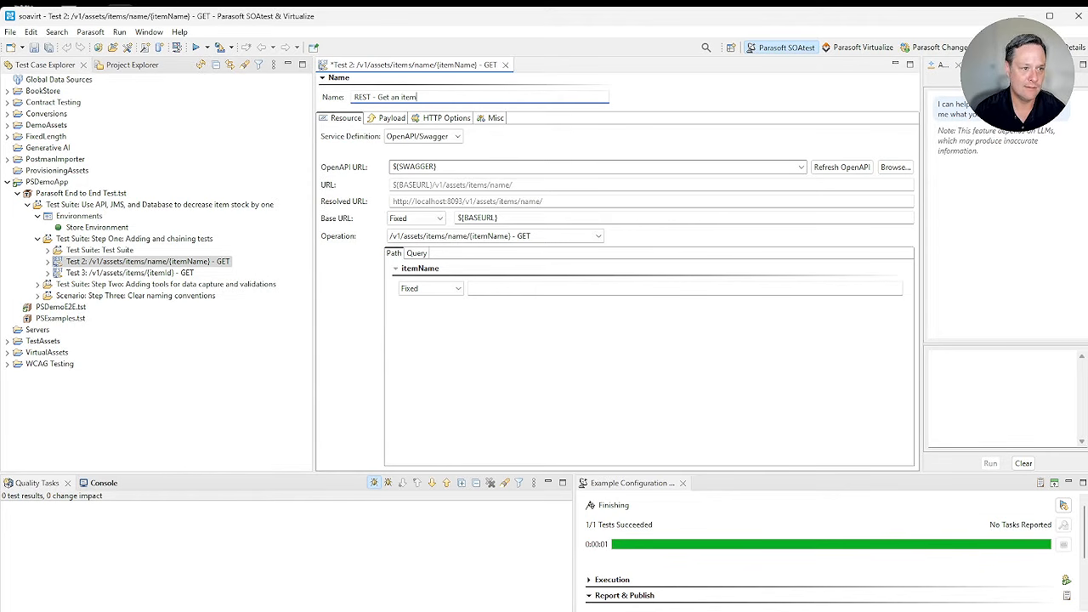
click(523, 290)
text(4 Person Tent)
key(ctrl+s)
Step: Run the "REST - Get an item by name" test and examine its request URL and the name, id and inStock response fields
click(52, 262)
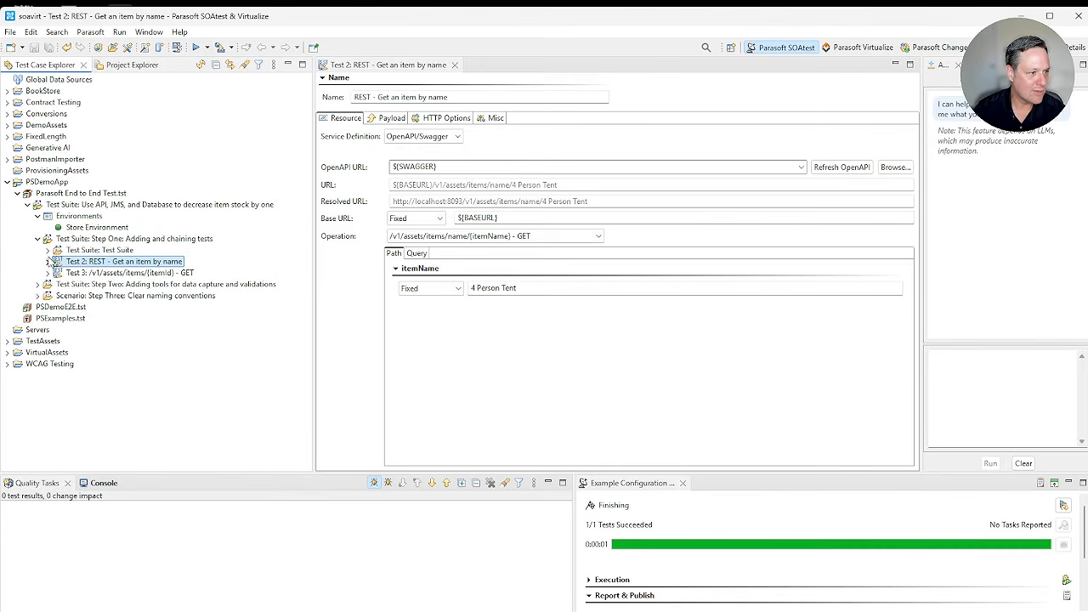
click(47, 262)
double_click(119, 273)
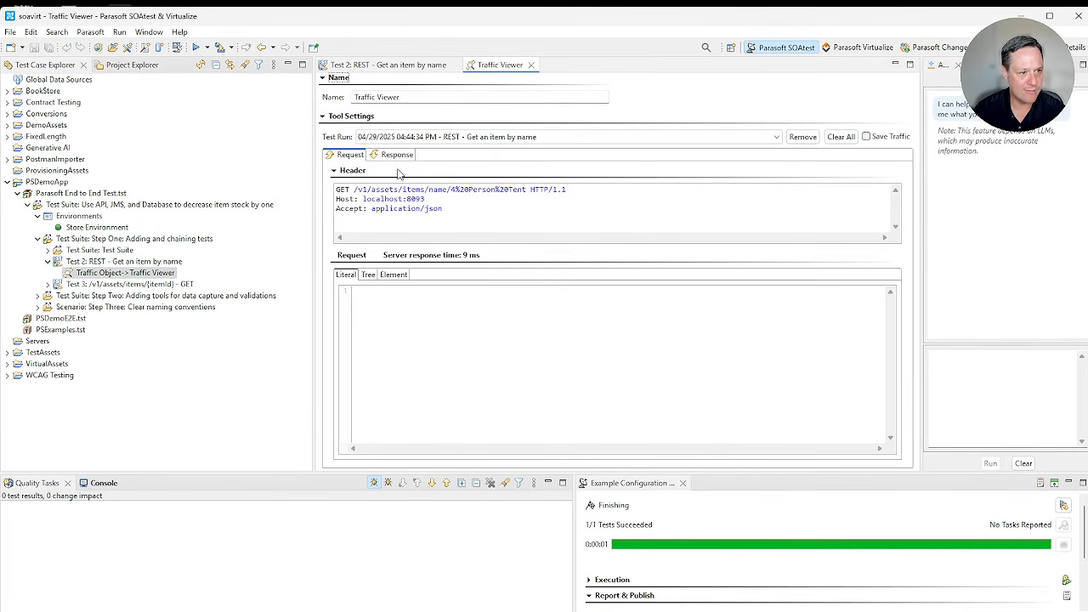
drag(446, 189, 536, 190)
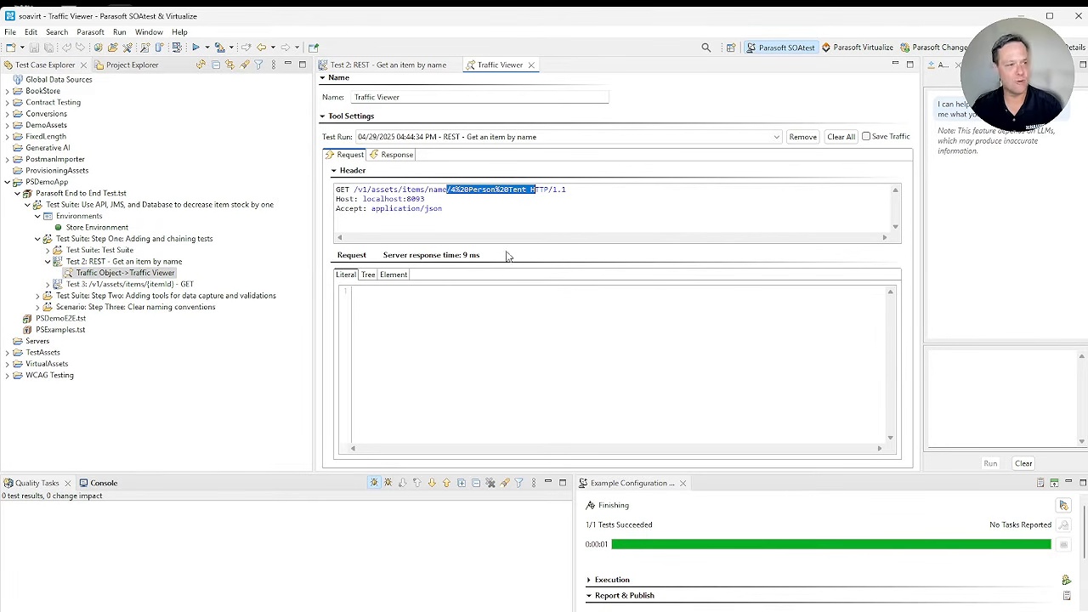
click(408, 156)
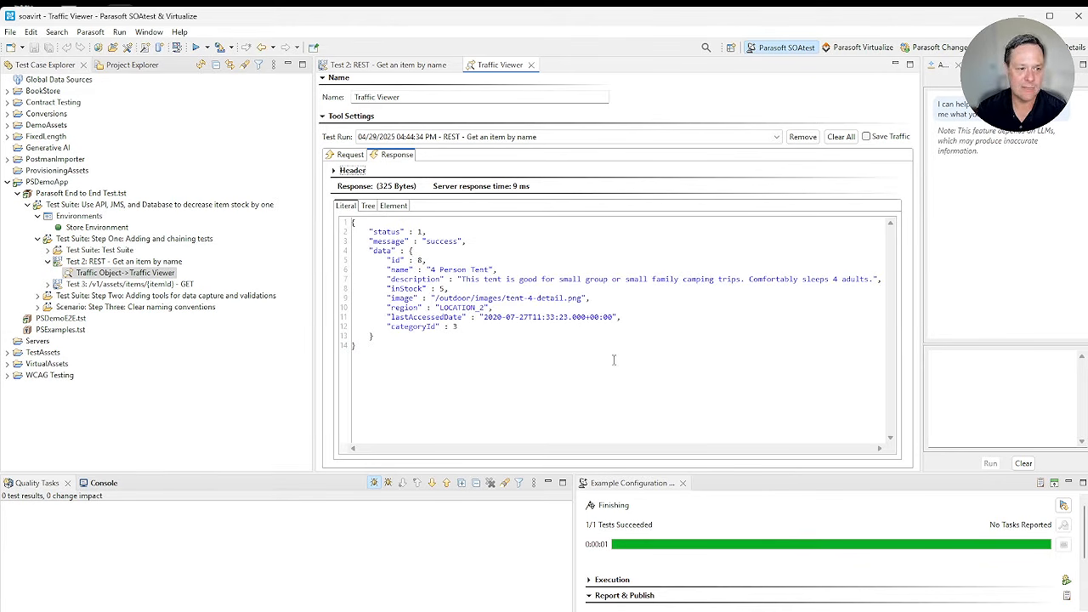
drag(512, 268, 425, 269)
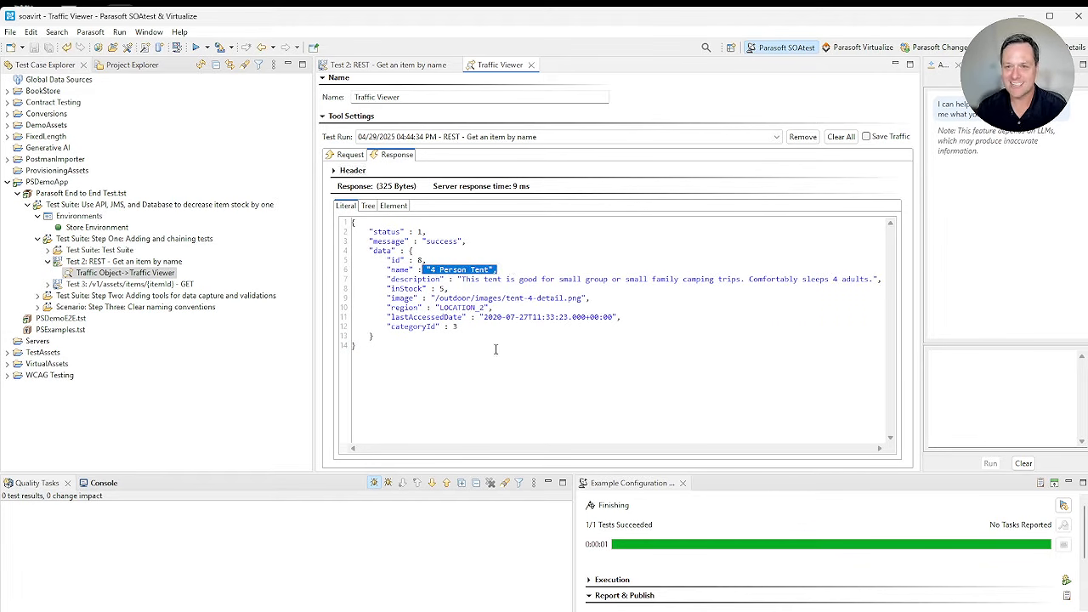
drag(425, 259, 434, 289)
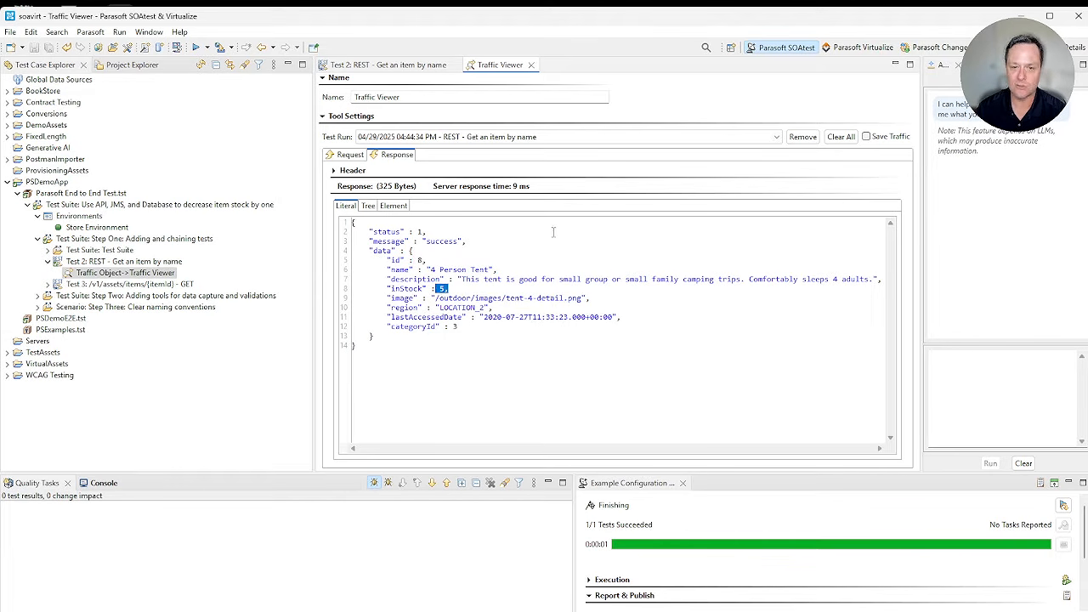
click(530, 64)
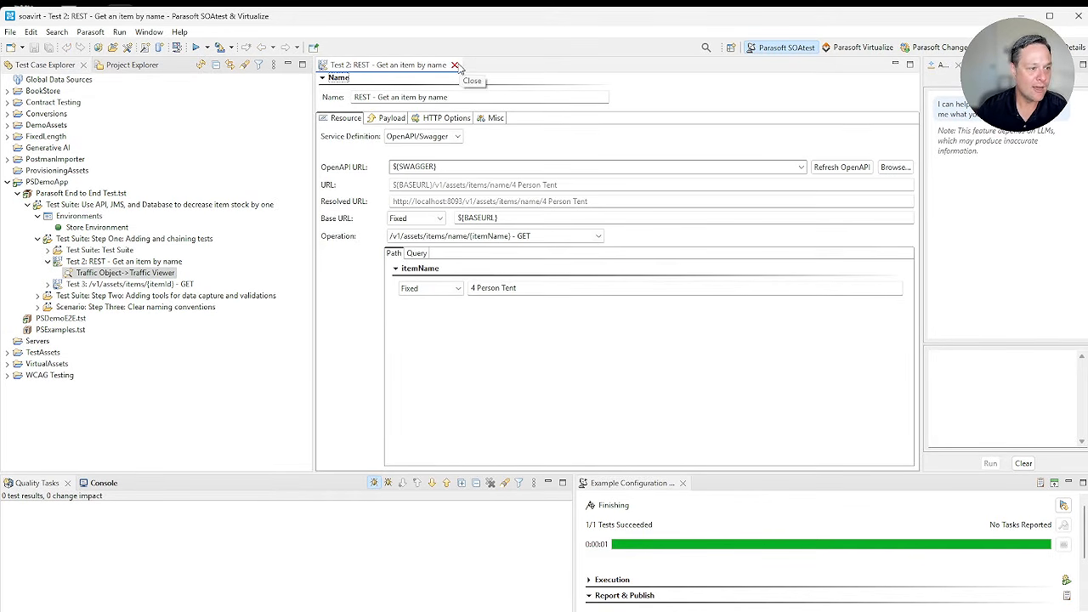
click(457, 66)
double_click(109, 263)
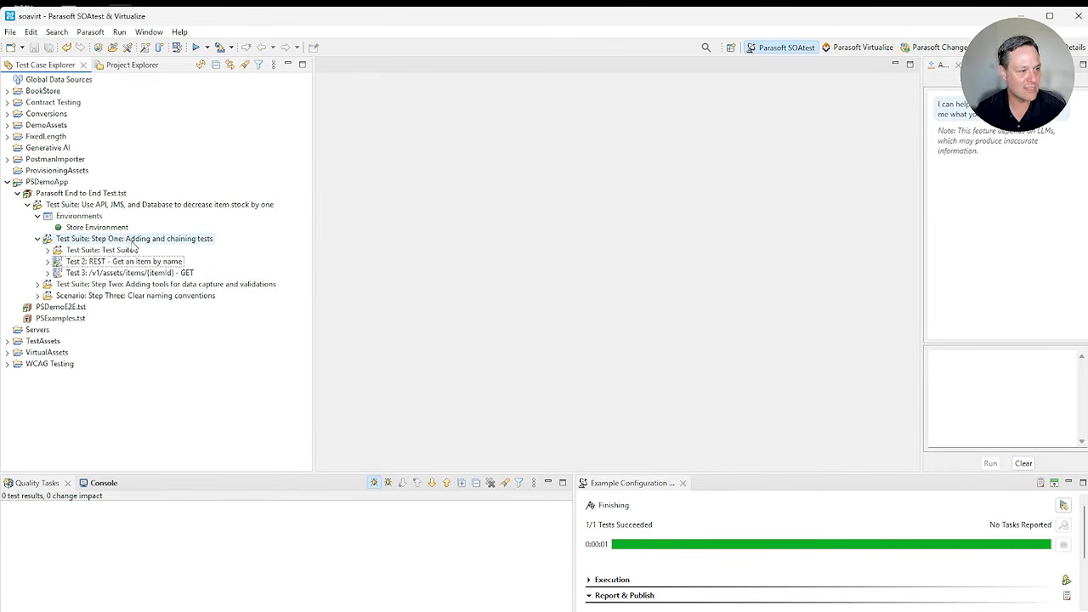
Step: Add a standard DB Tool test to the "Step One: Adding and chaining tests" suite
right_click(131, 241)
mouse_move(246, 309)
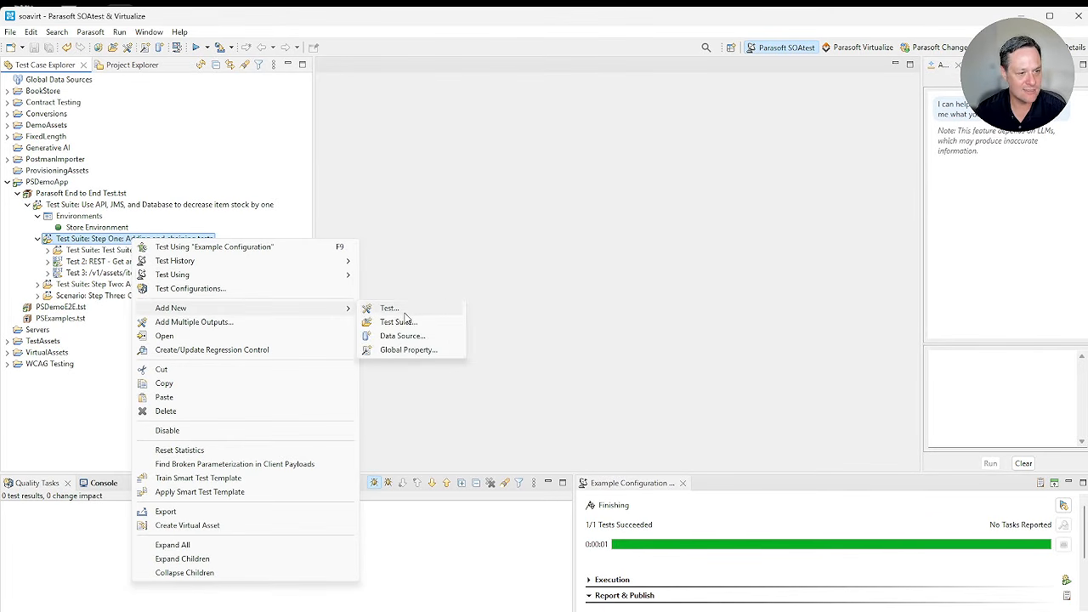
click(389, 309)
click(582, 186)
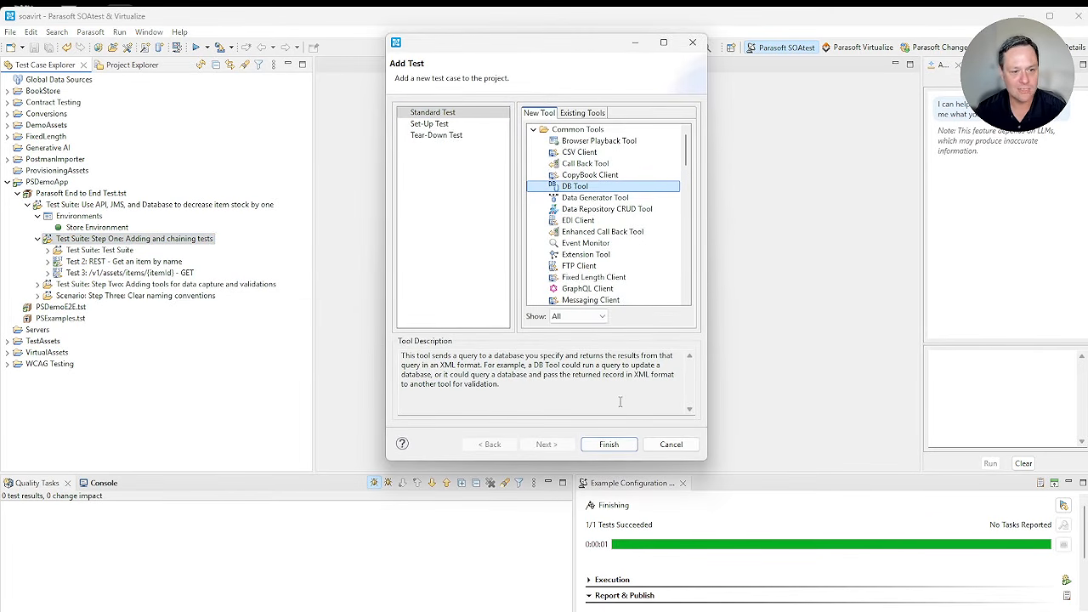
click(627, 444)
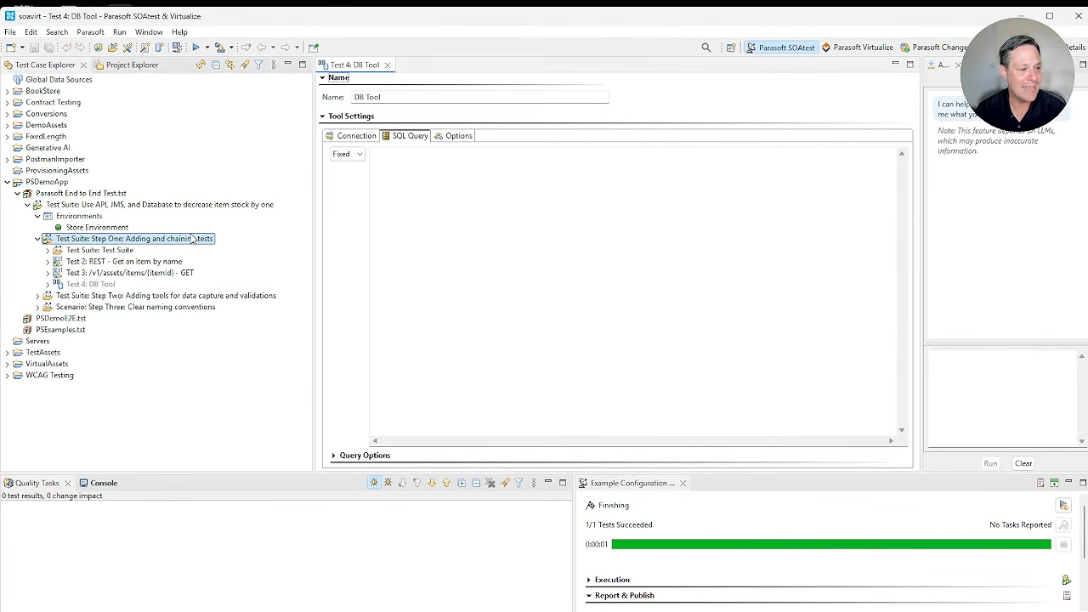
Step: Add a standard Messaging Client test to the Step One suite and place it directly after "REST - Get an item by name"
right_click(193, 240)
mouse_move(372, 303)
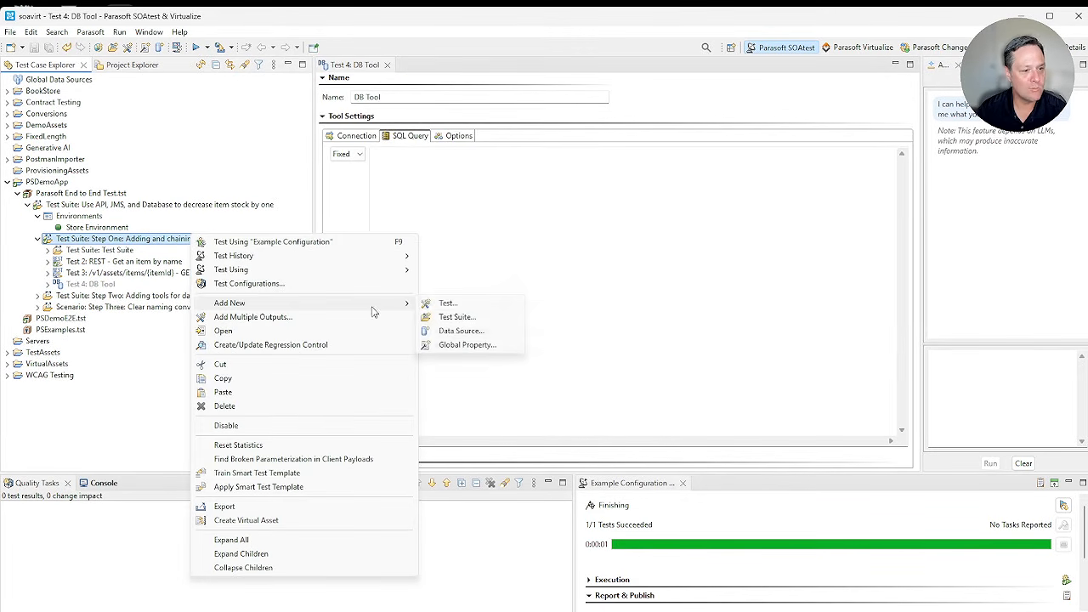
click(467, 306)
scroll(612, 255, down, 1)
click(590, 266)
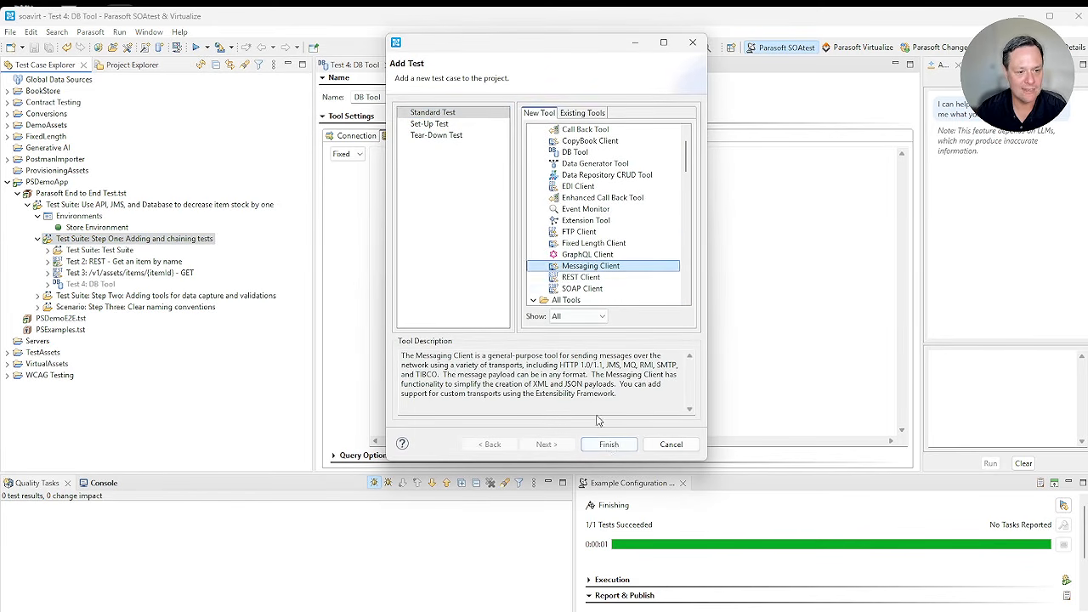
click(609, 443)
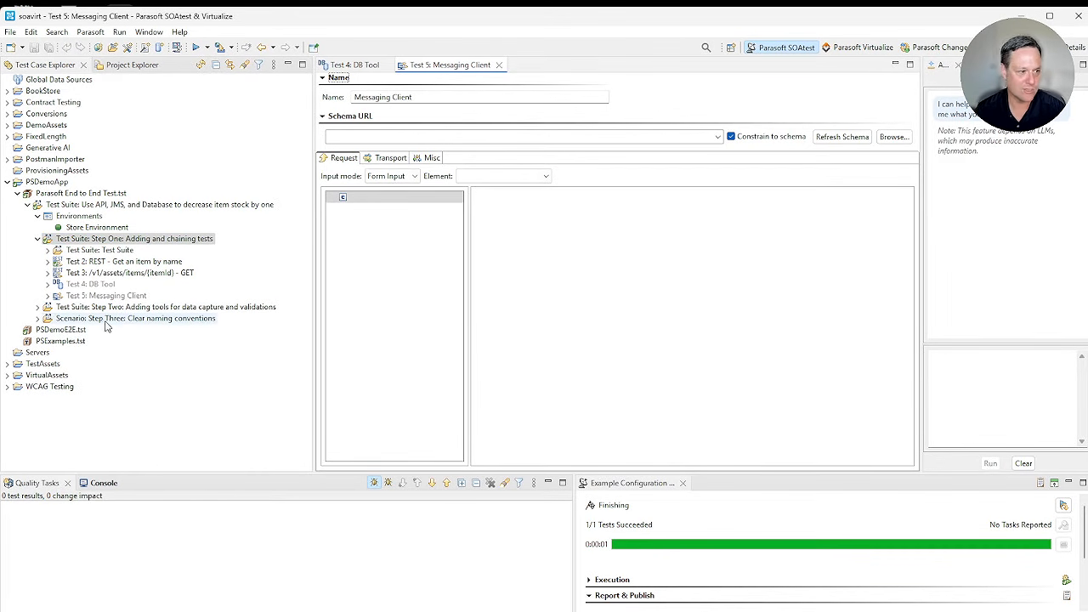
drag(106, 295, 124, 273)
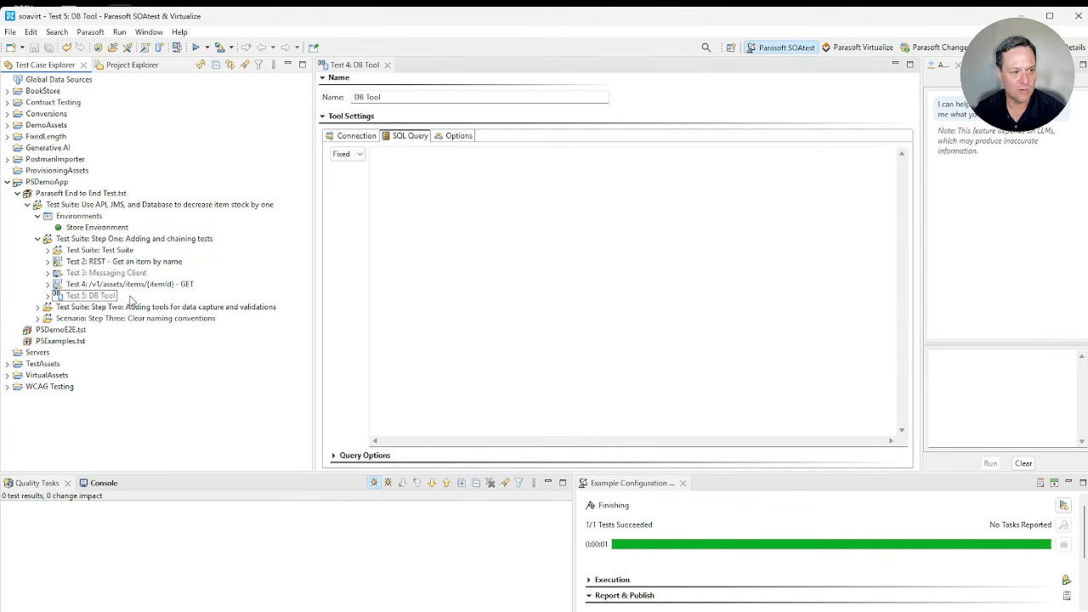
click(386, 65)
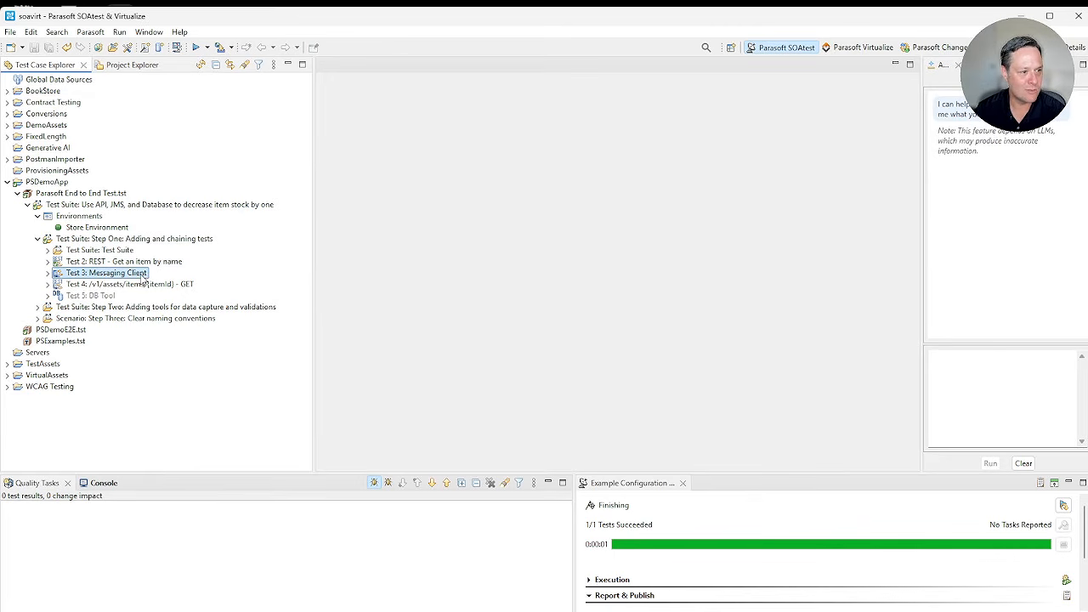
Step: Set the Messaging Client test's transport to JMS, rename the test "JMS" and save it
double_click(140, 274)
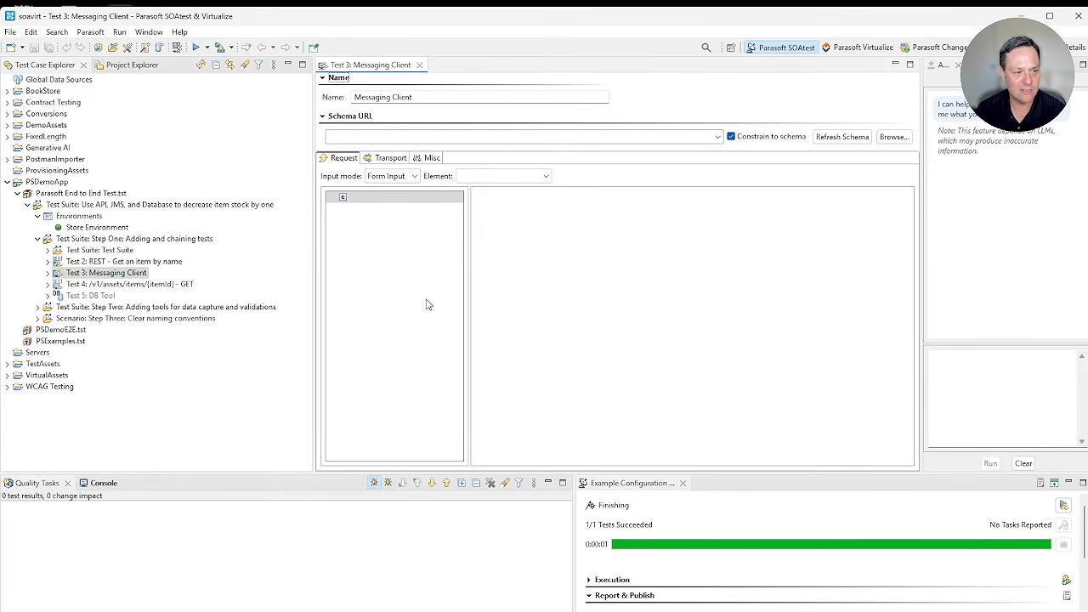
click(405, 159)
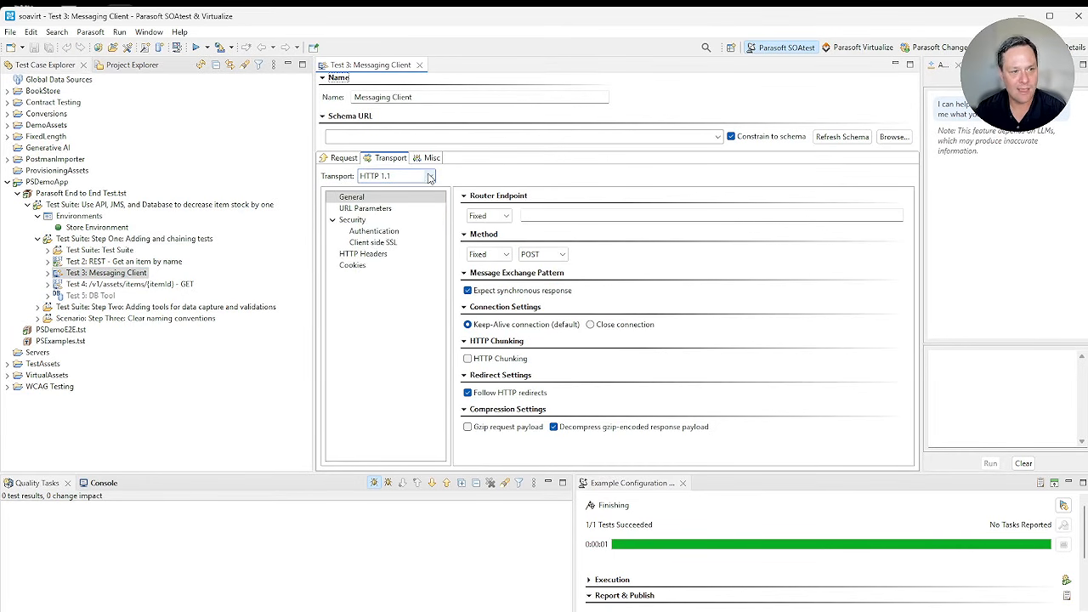
click(430, 176)
click(412, 208)
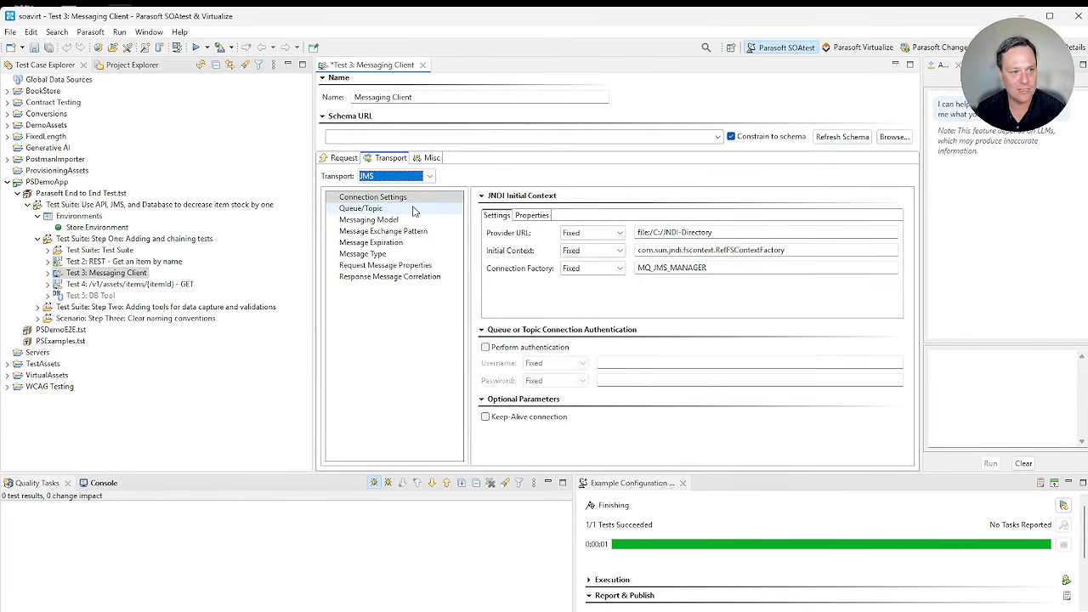
triple_click(420, 96)
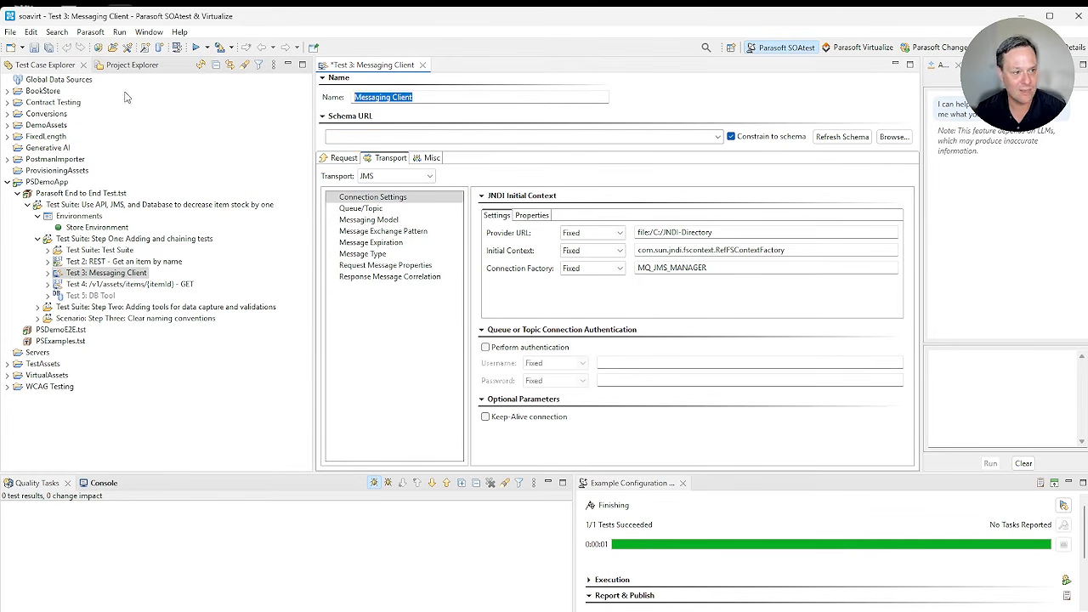
text(JMS)
key(ctrl+s)
Step: Review the JMS test's JNDI connection settings and its queue/topic destinations
drag(834, 237, 569, 246)
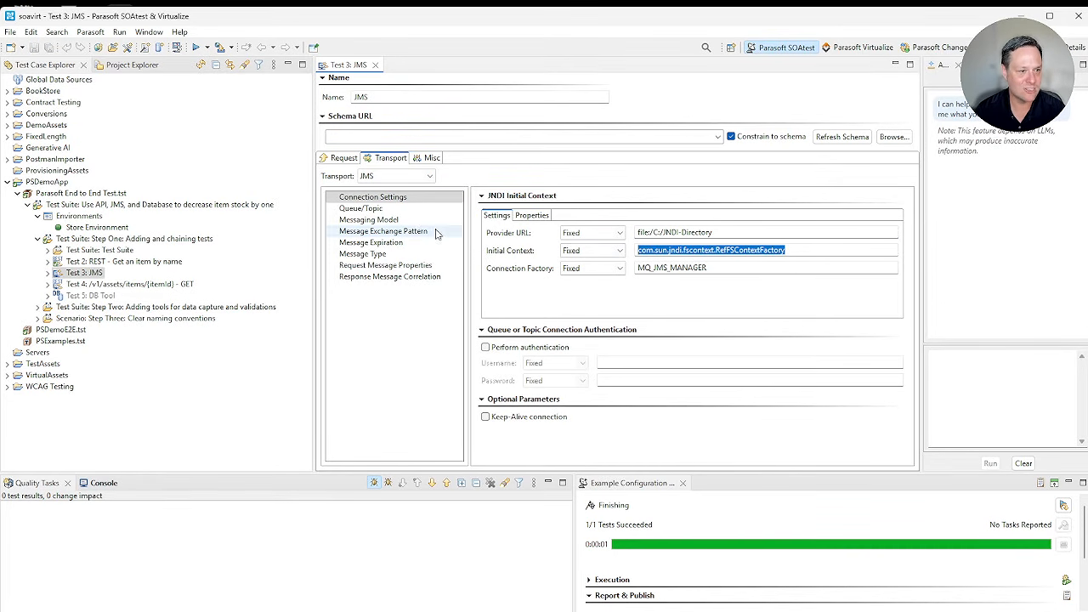
click(361, 209)
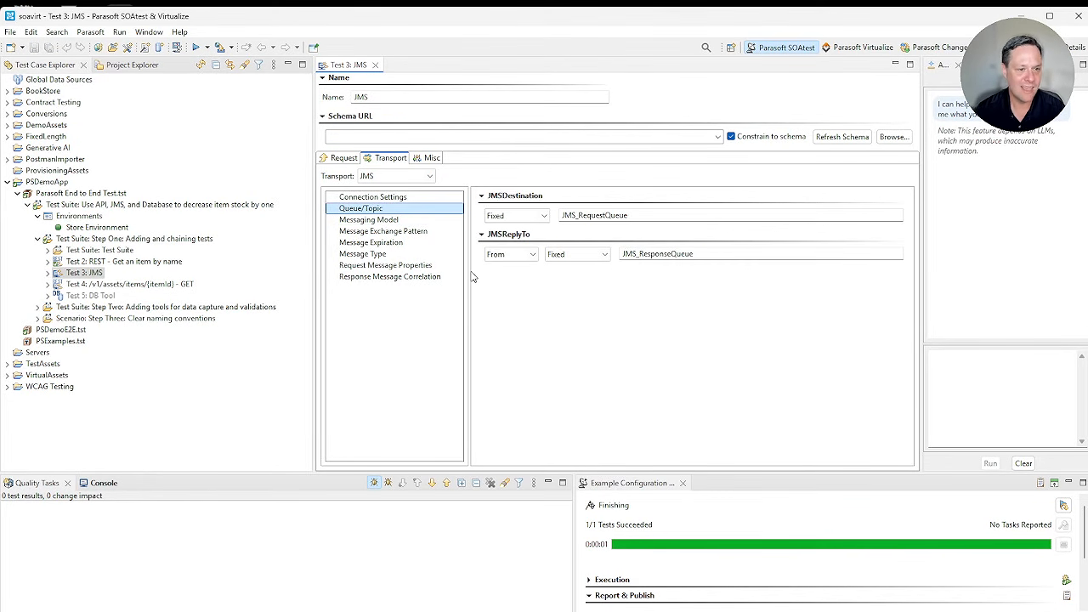
Step: Review the DB Tool test's connection and SQL query settings, and close the DB Tool and JMS editors
double_click(90, 295)
click(411, 210)
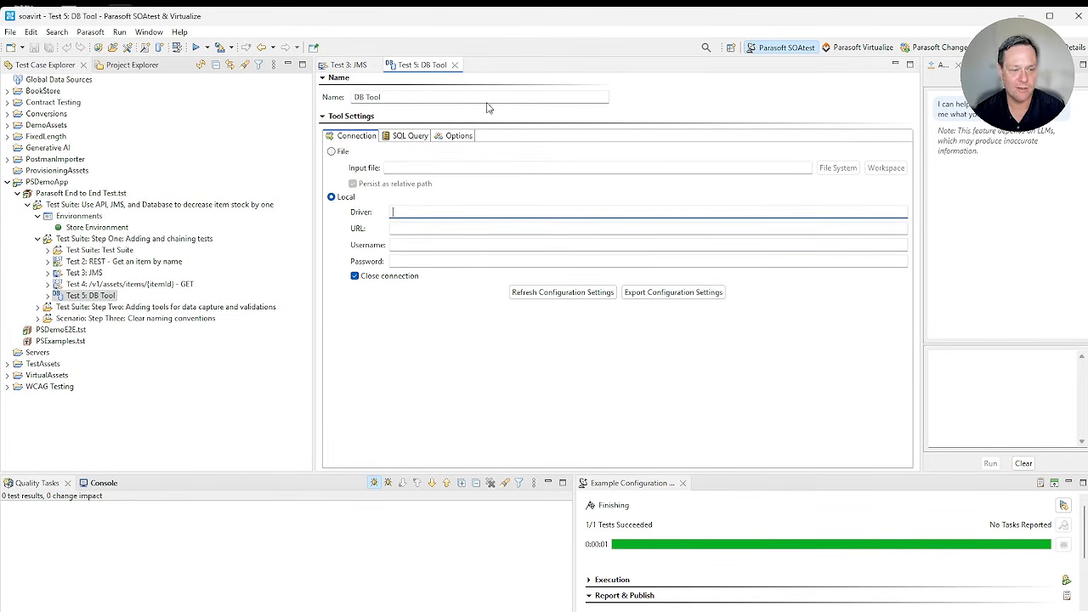
click(410, 135)
click(455, 65)
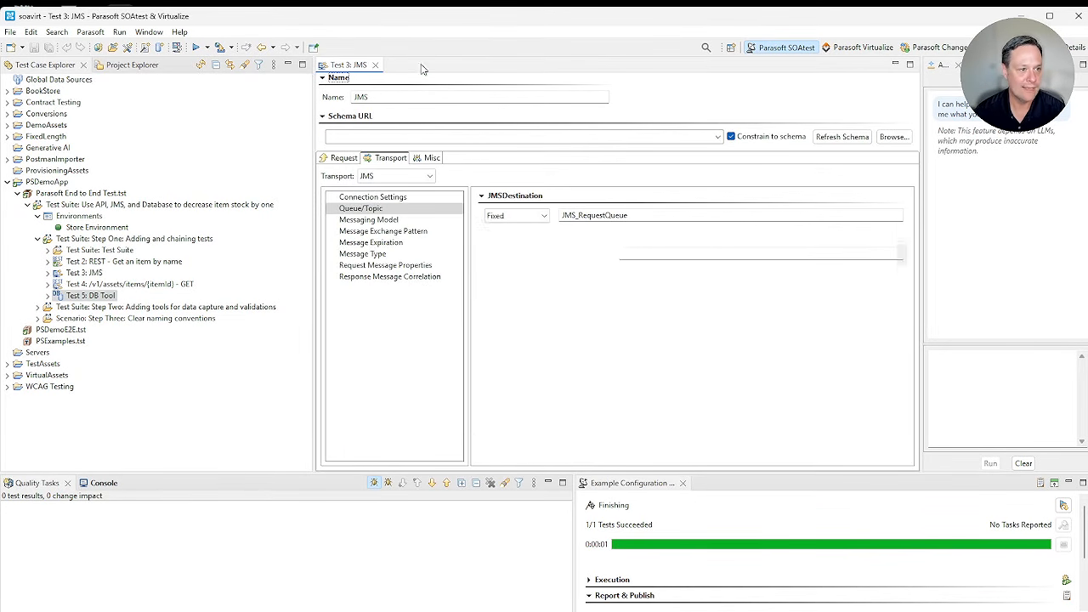
click(375, 64)
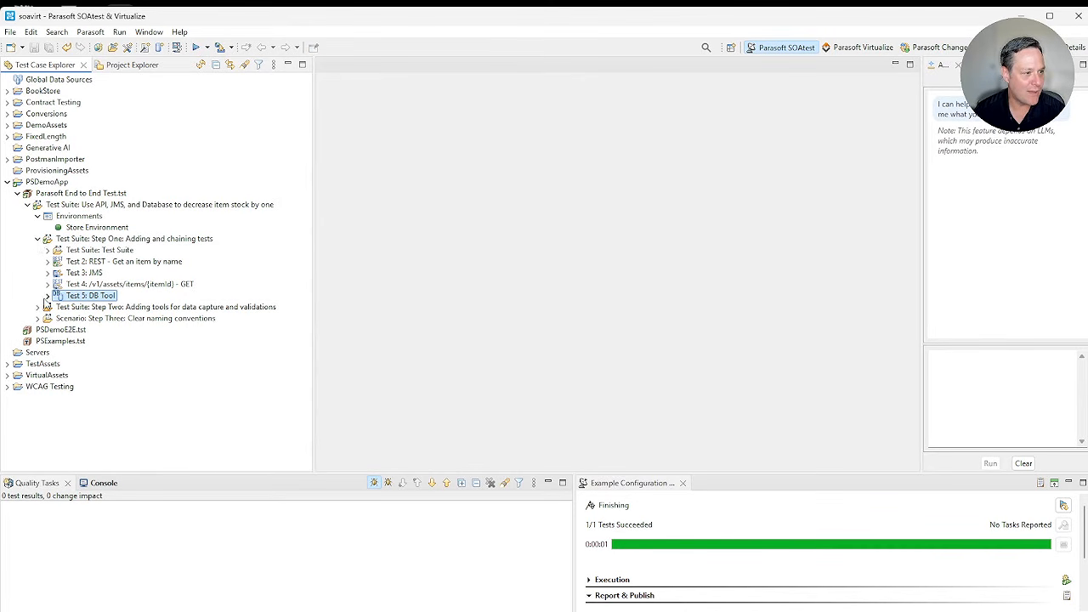
Step: Add a JSON Data Bank to the response traffic of "REST-Get item by name" in the Step Two suite
click(37, 241)
click(37, 251)
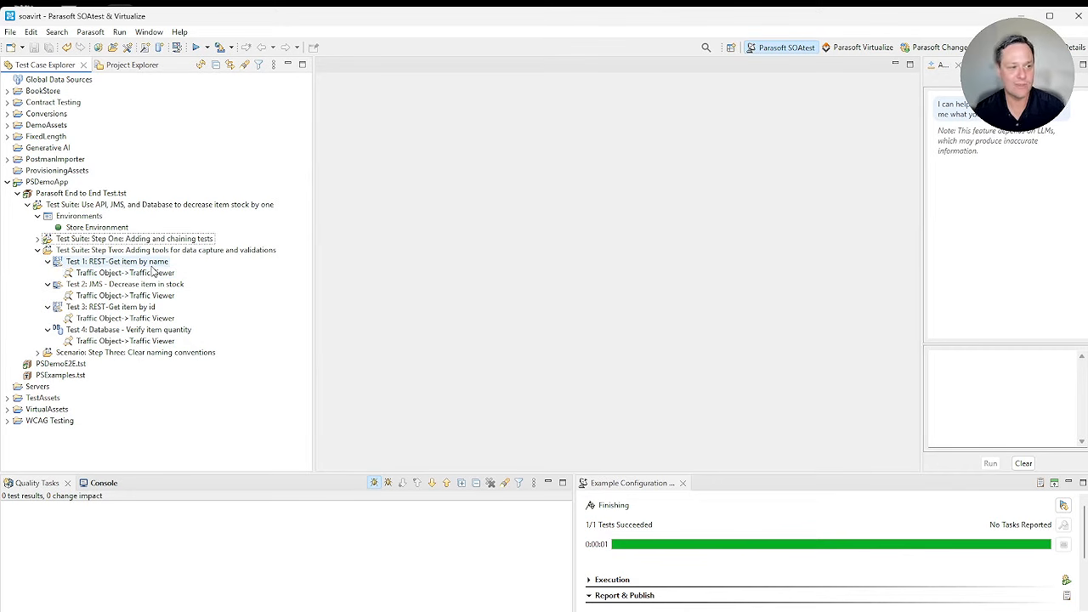
right_click(221, 261)
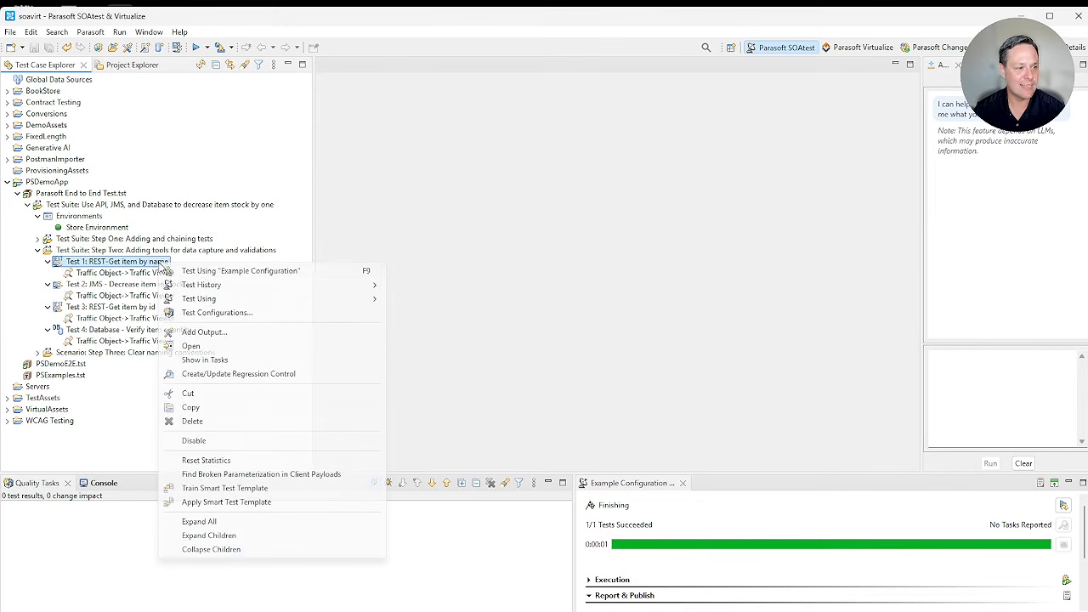
click(281, 330)
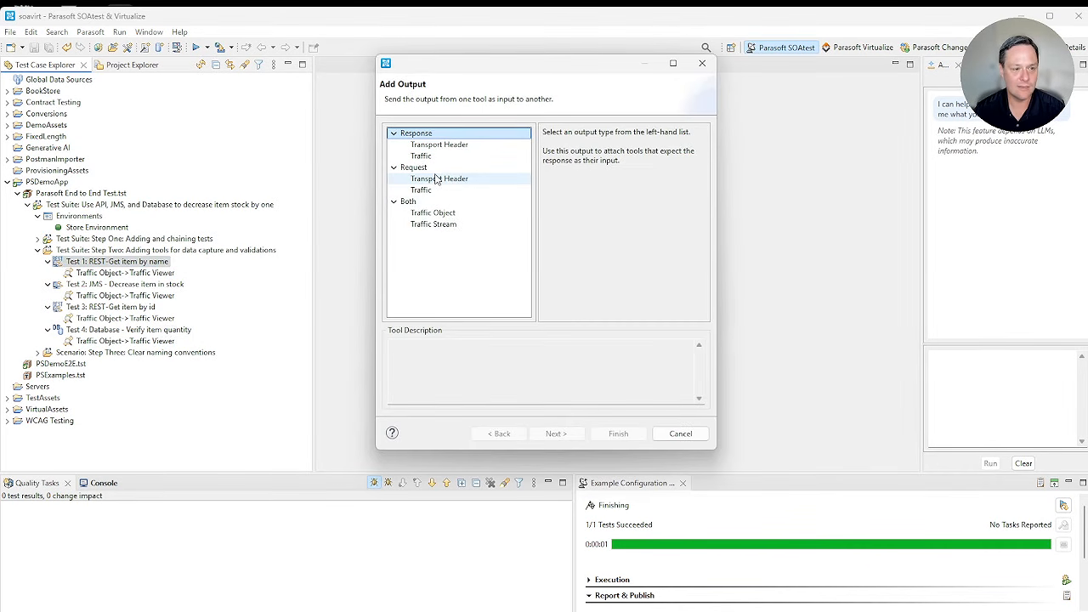
click(433, 156)
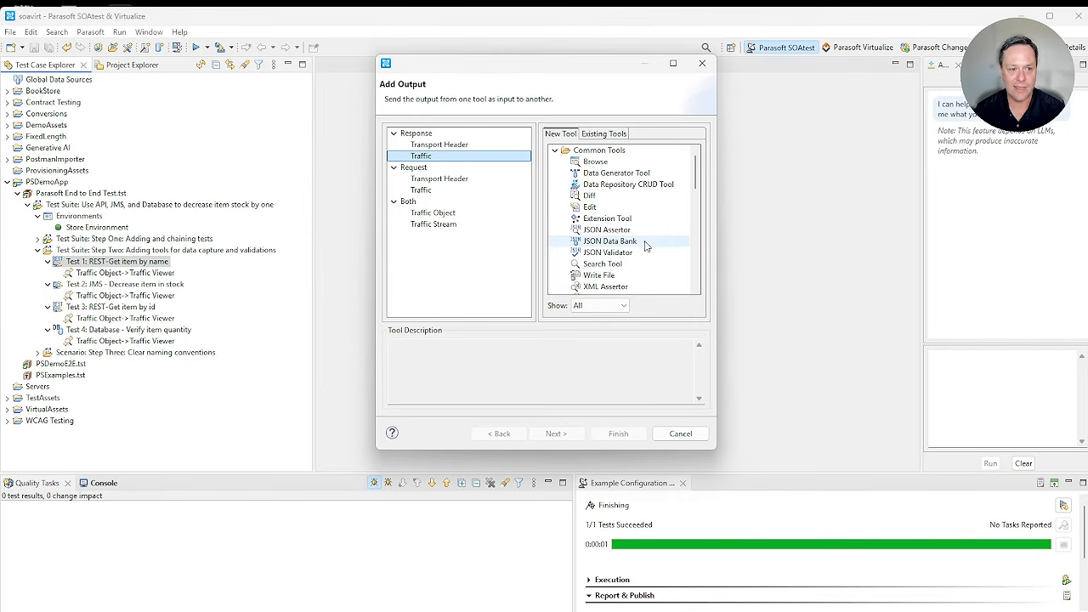
click(645, 245)
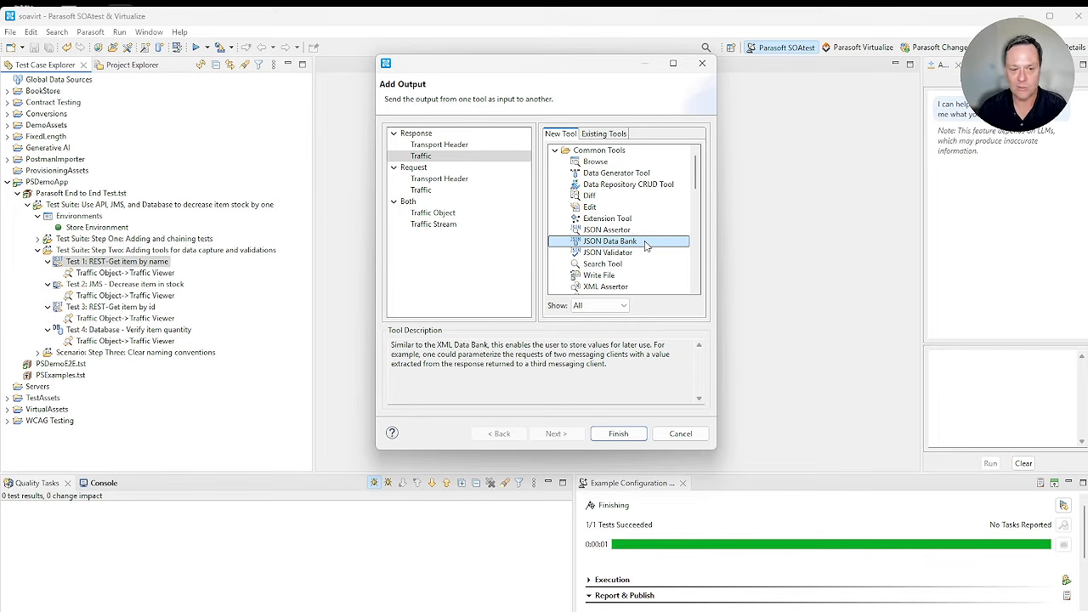
click(628, 438)
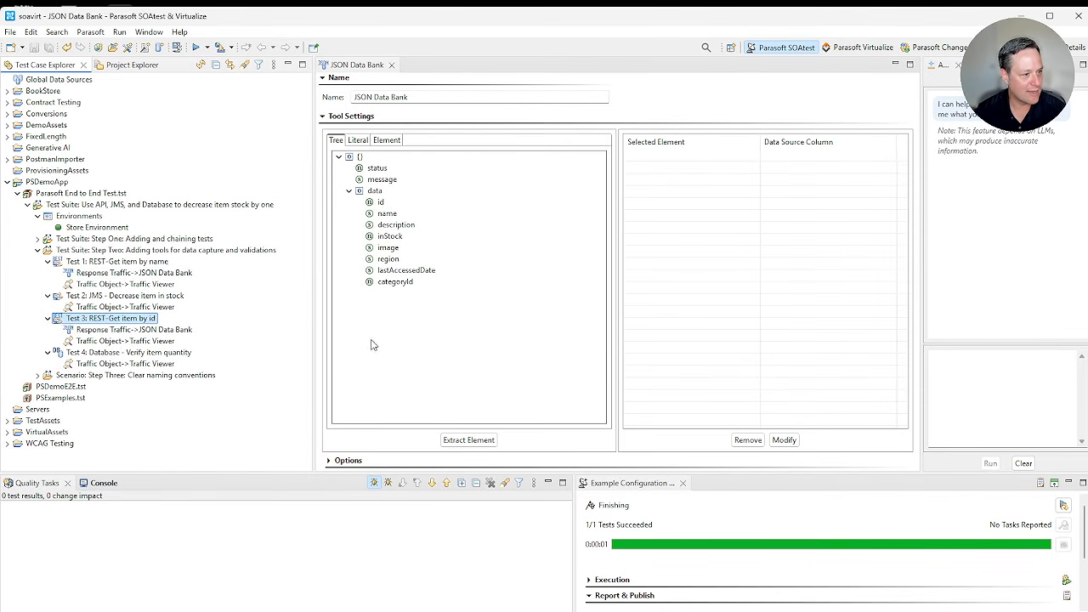
Step: Extract the id element in Test 1's JSON Data Bank to the custom column "Item ID" and evaluate its XPath
double_click(123, 273)
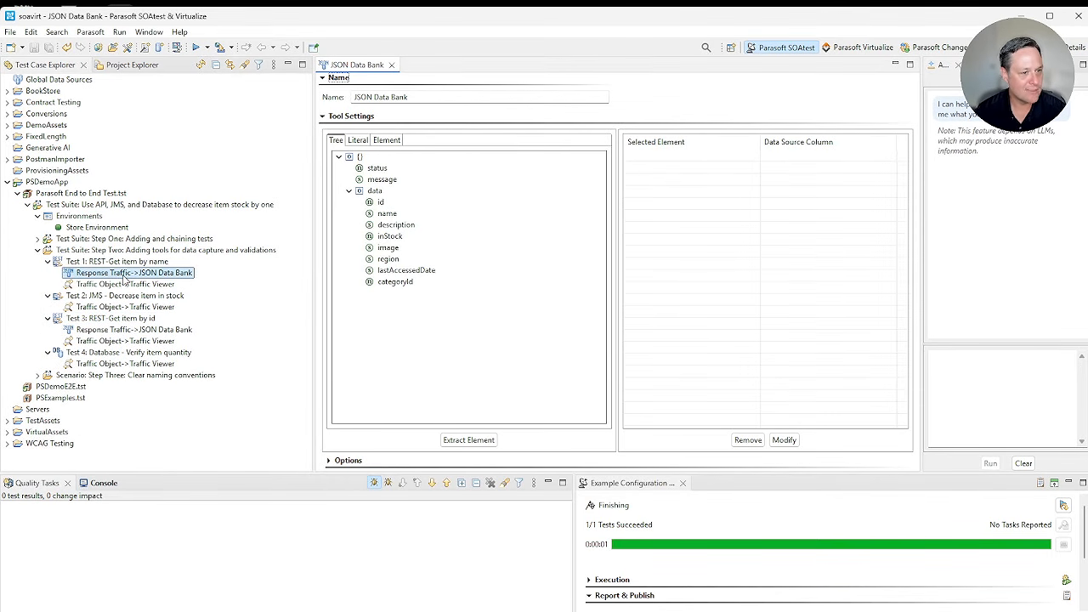
double_click(391, 203)
double_click(823, 155)
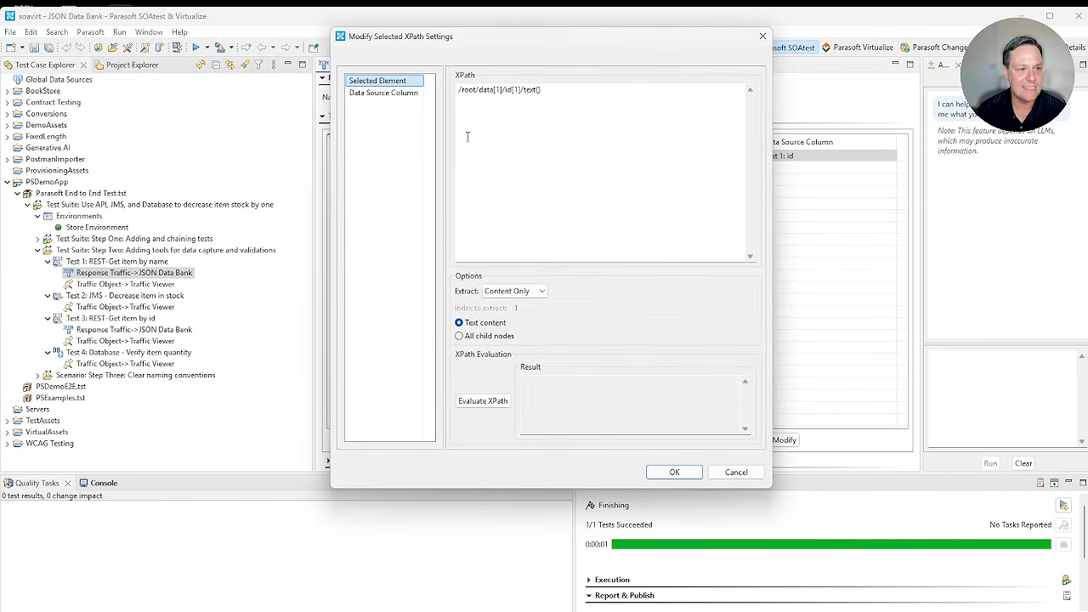
click(383, 92)
key(Tab)
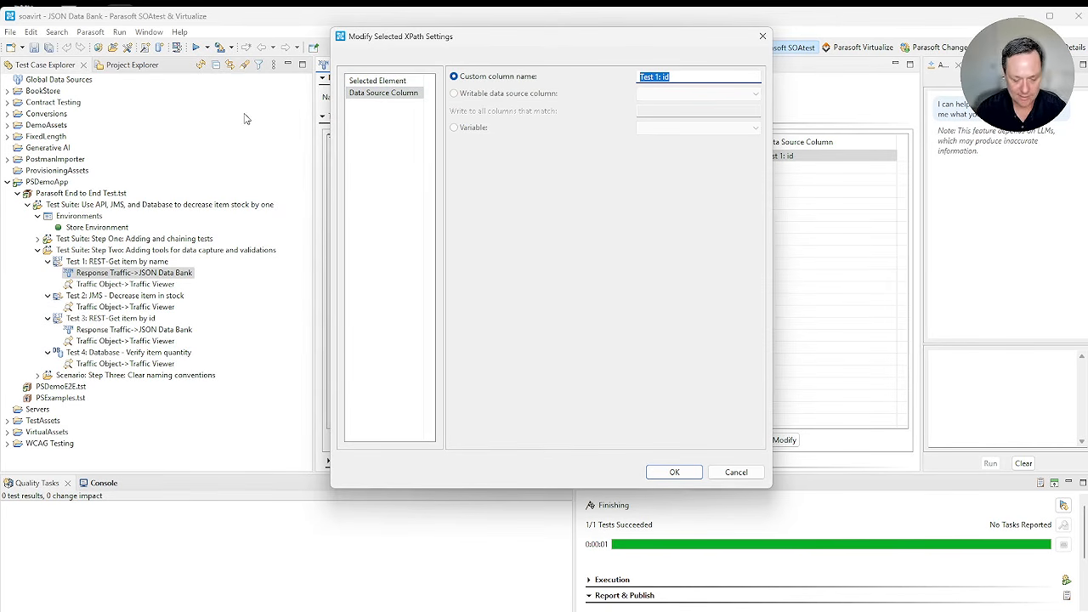
text(Item ID)
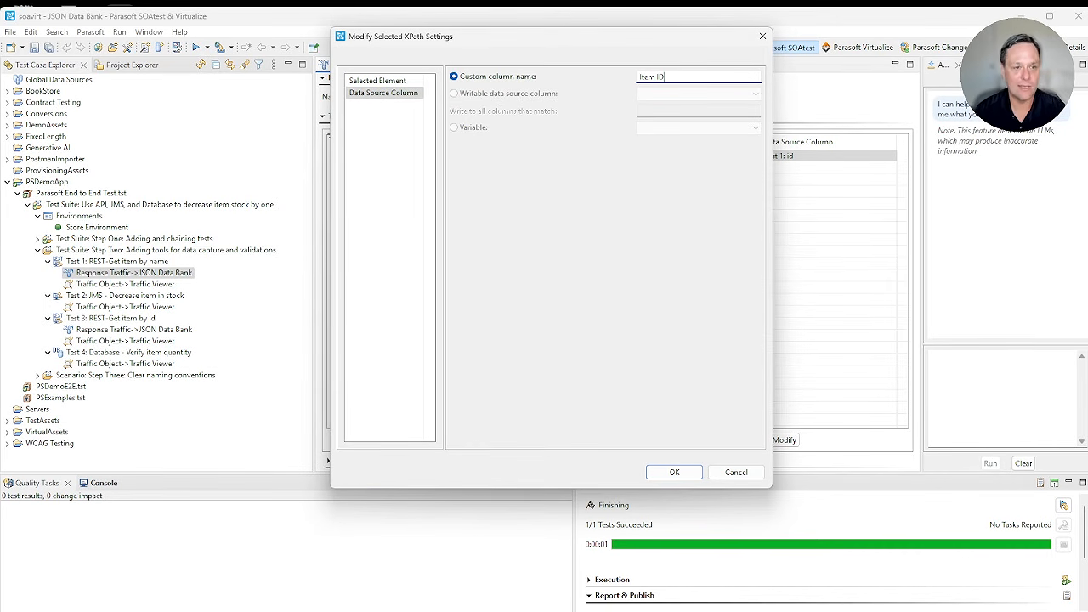
click(674, 472)
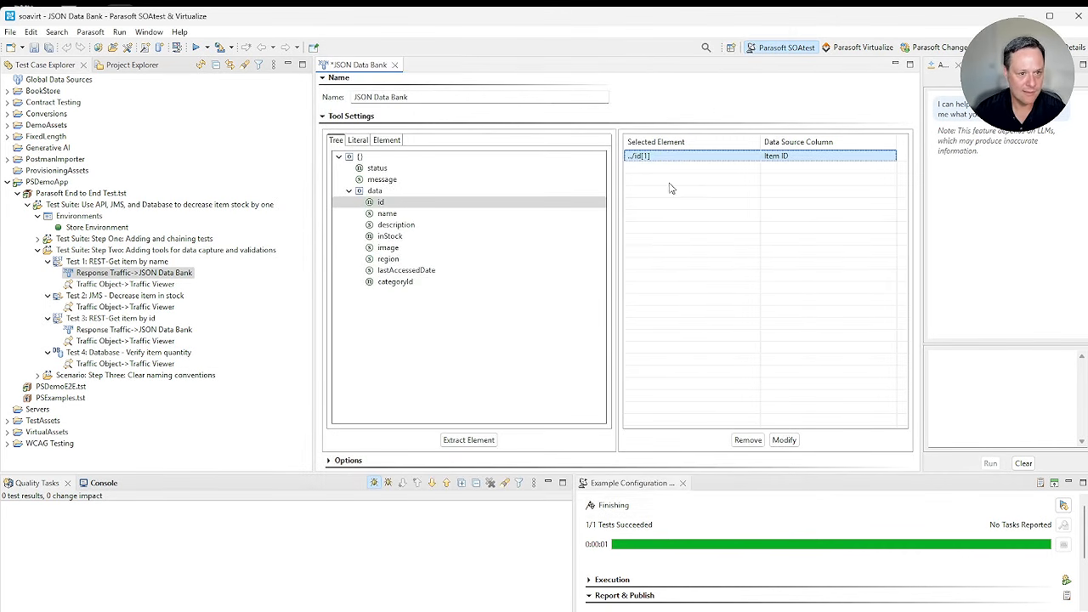
double_click(762, 160)
click(483, 401)
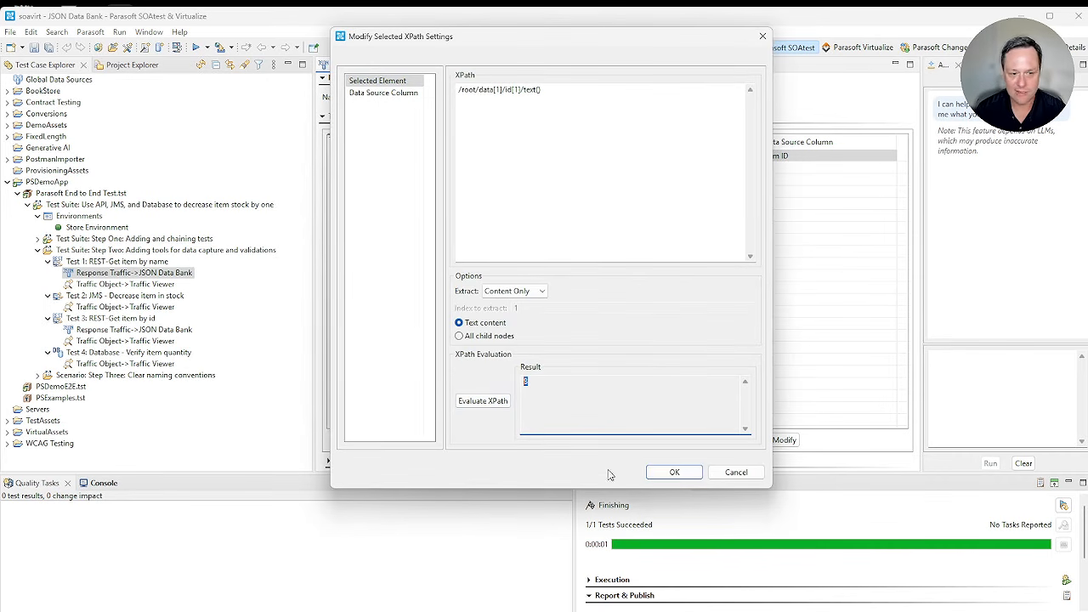
click(687, 475)
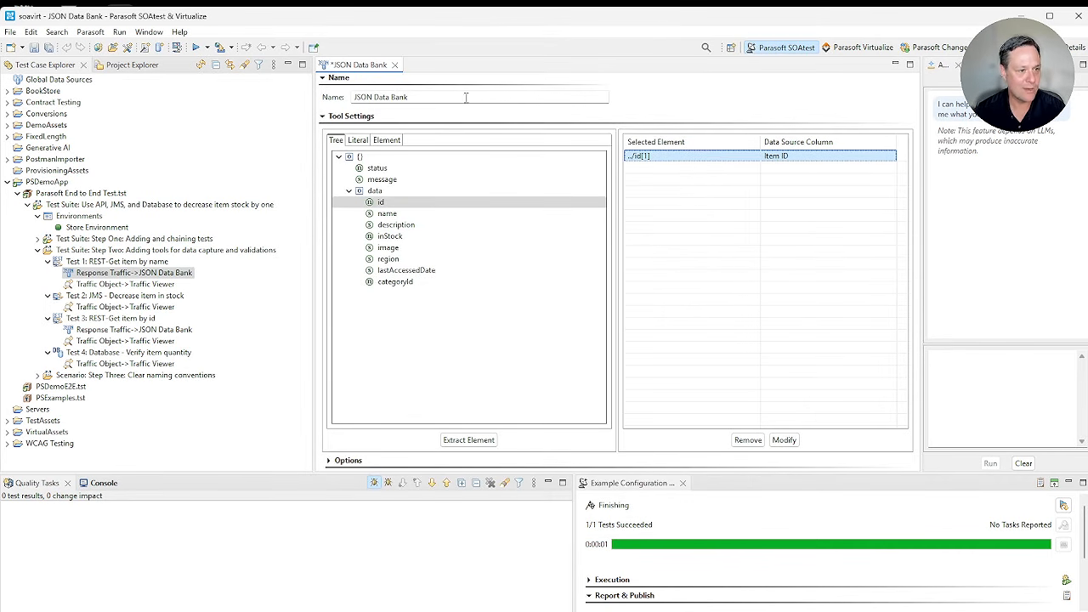
Step: Rename Test 1's JSON Data Bank as "Get Items ID", save it and close its editor
drag(466, 97, 165, 106)
text(Get Items)
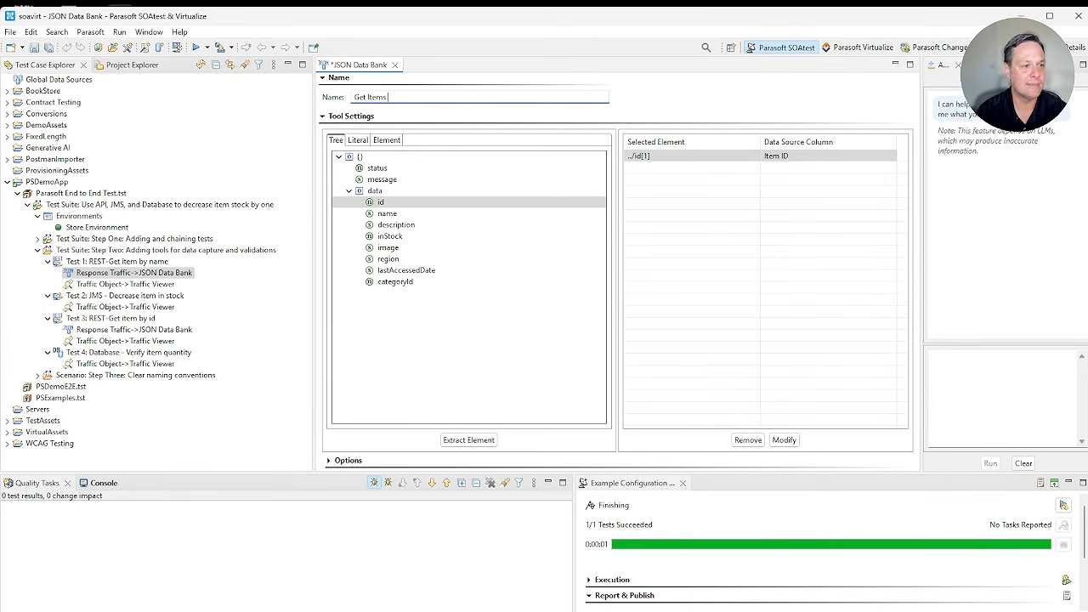
text( ID)
key(ctrl+s)
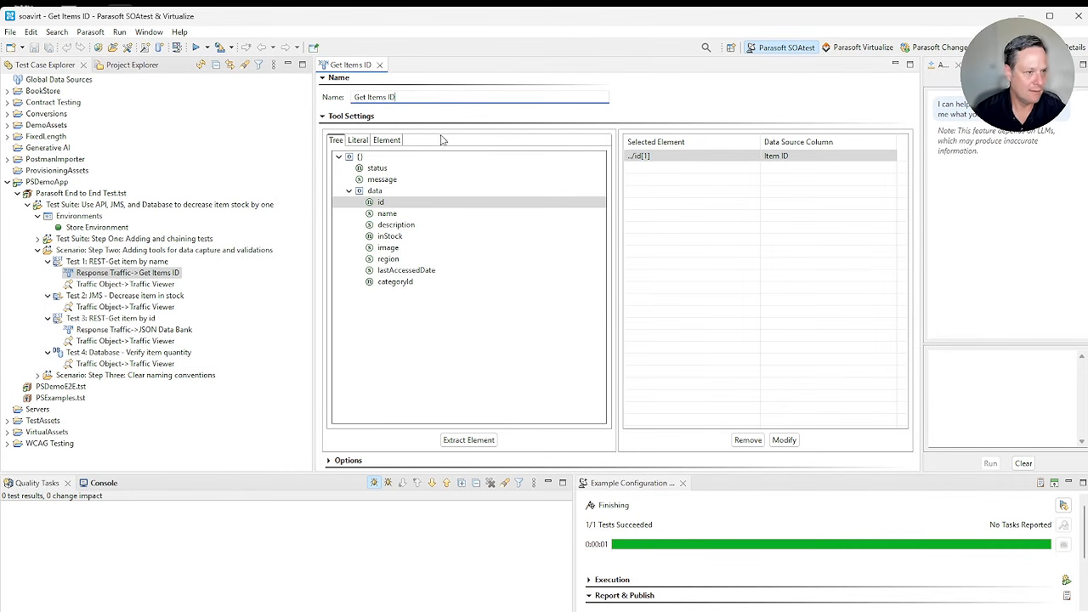
click(384, 65)
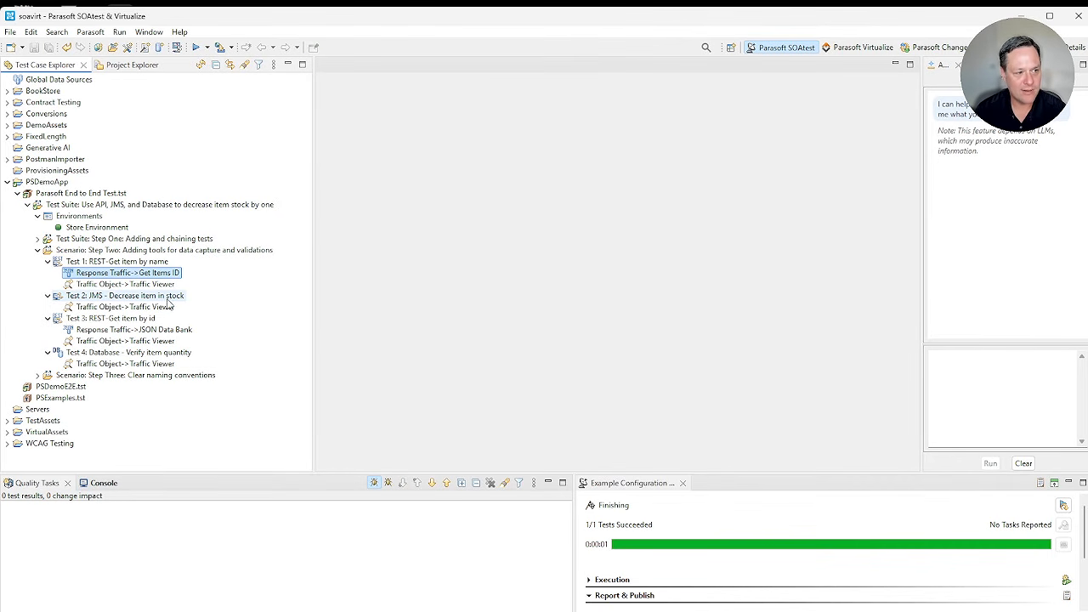
Step: Parameterize itemId in the request of "JMS - Decrease item in stock" with the Item ID column and save the test
double_click(170, 297)
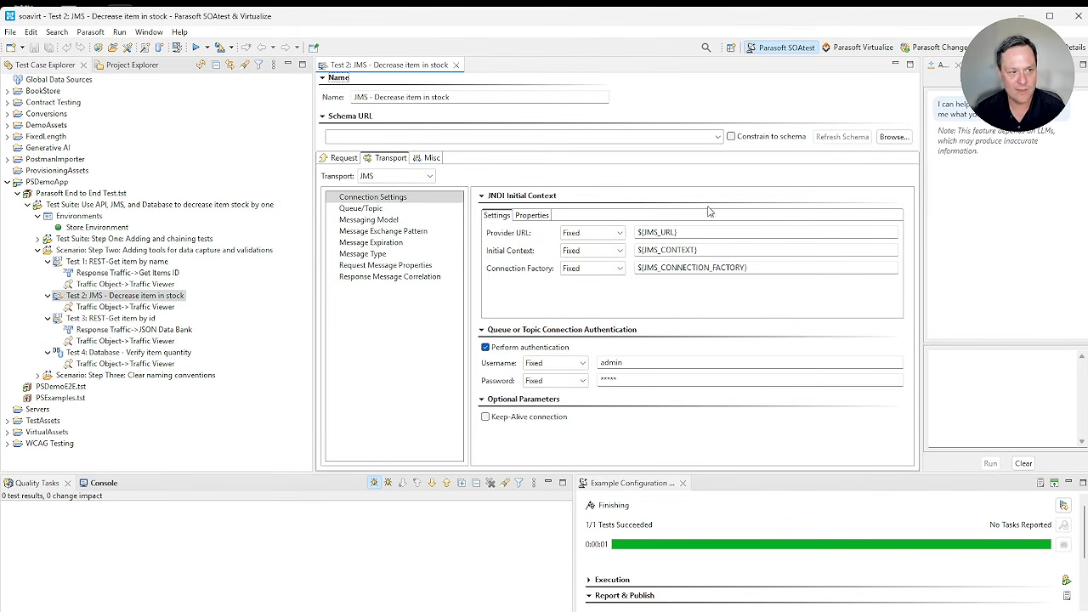
click(713, 233)
click(706, 250)
click(800, 268)
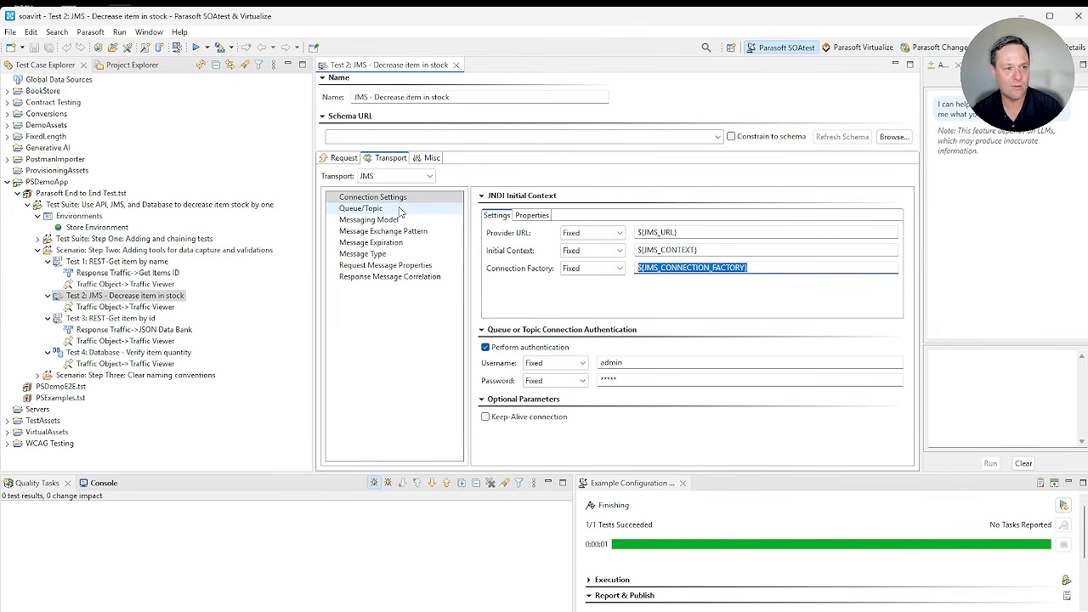
click(346, 159)
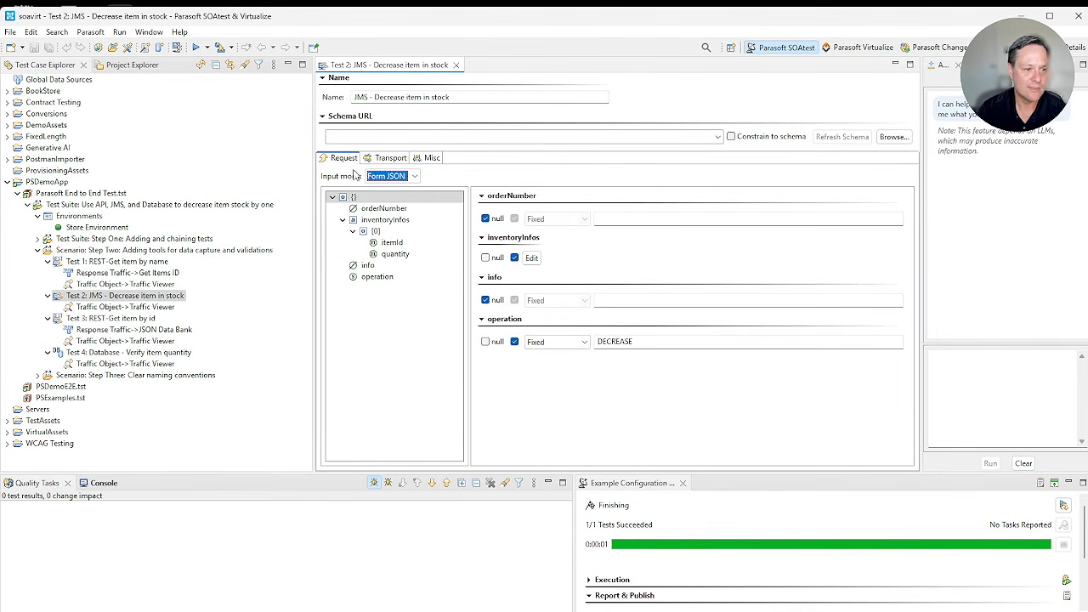
double_click(705, 341)
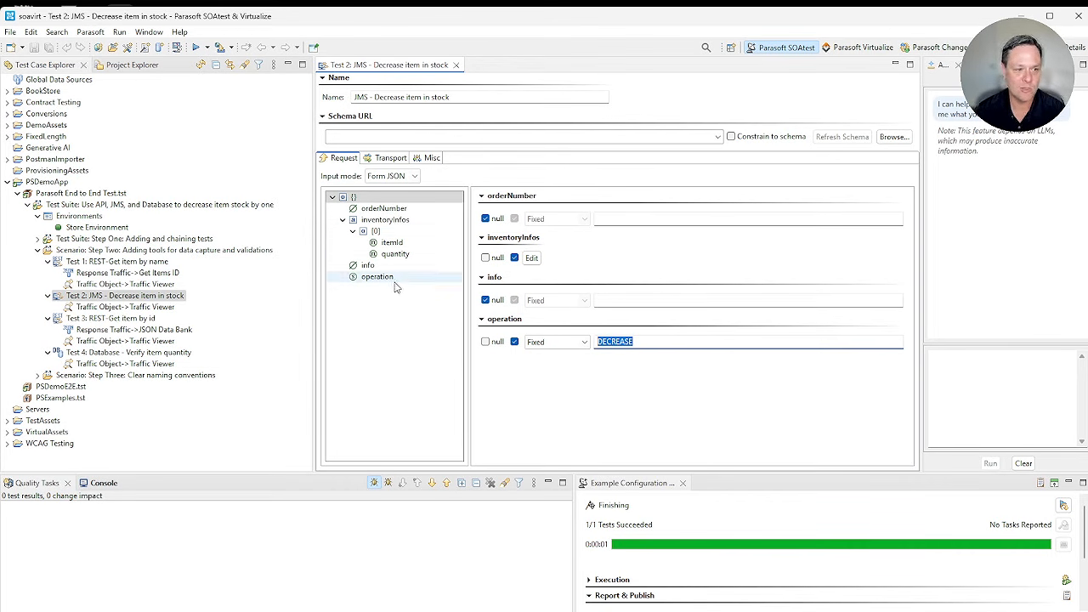
click(375, 231)
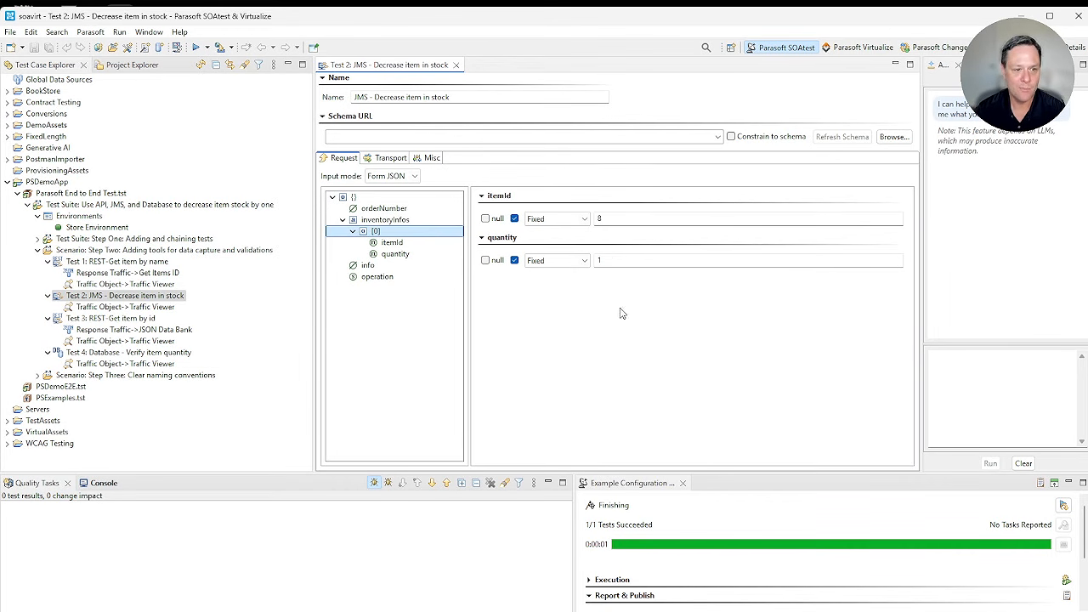
double_click(615, 219)
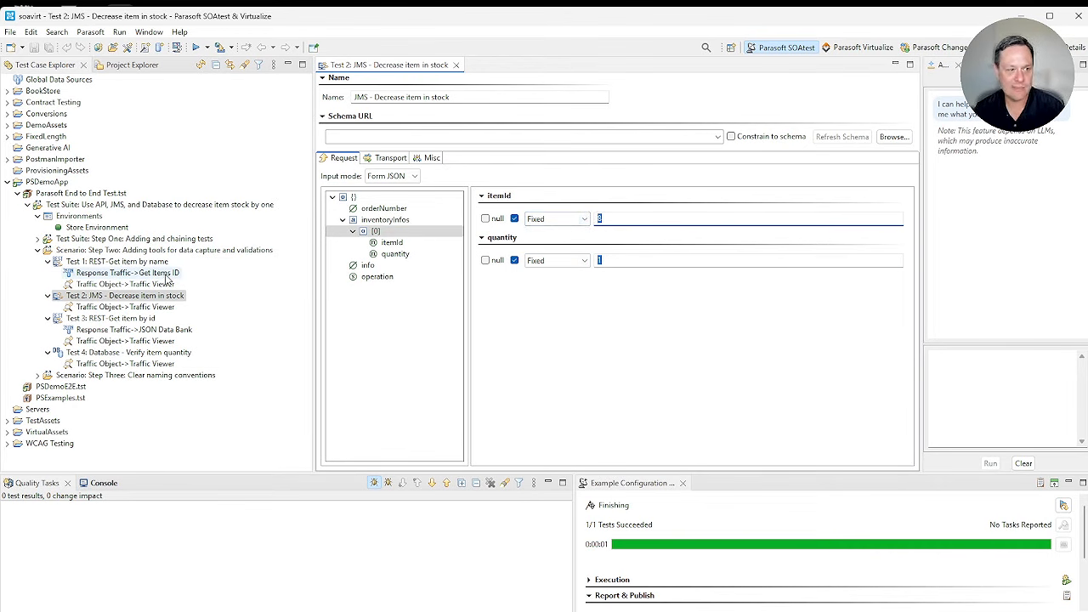
click(586, 219)
click(549, 237)
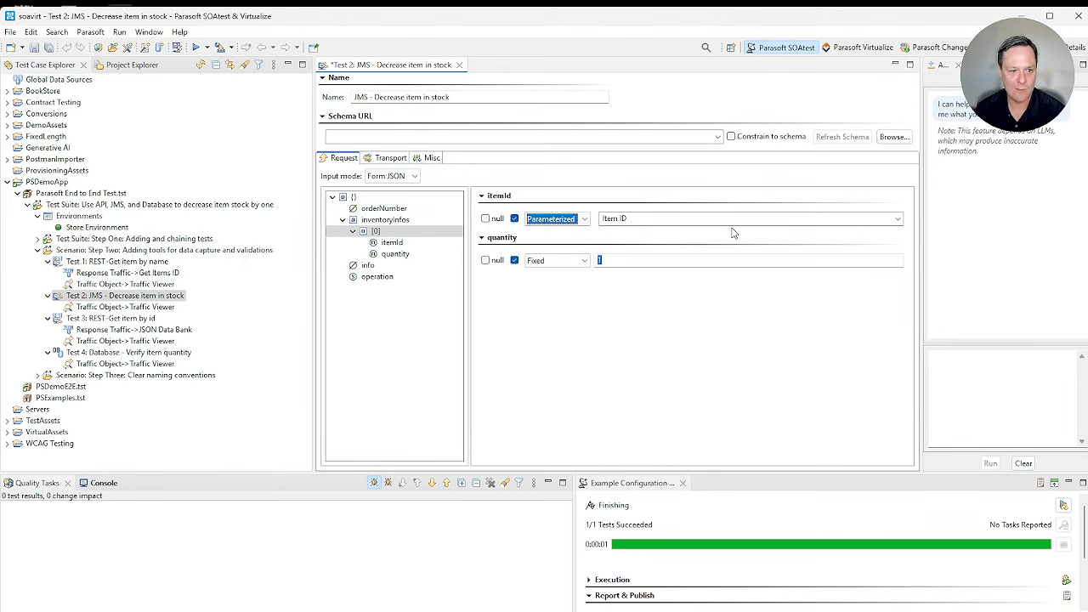
key(ctrl+s)
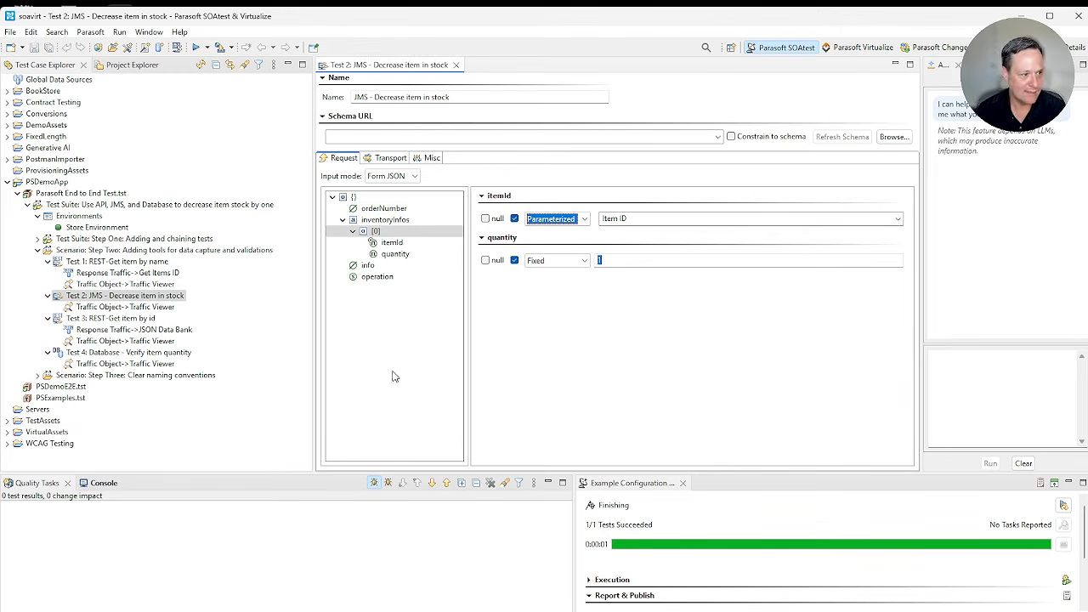
Step: Replace the fixed ITEM_ID in the SQL query of "Database - Verify item quantity" with ${Item ID}, save, and close the open editors
double_click(128, 352)
click(354, 136)
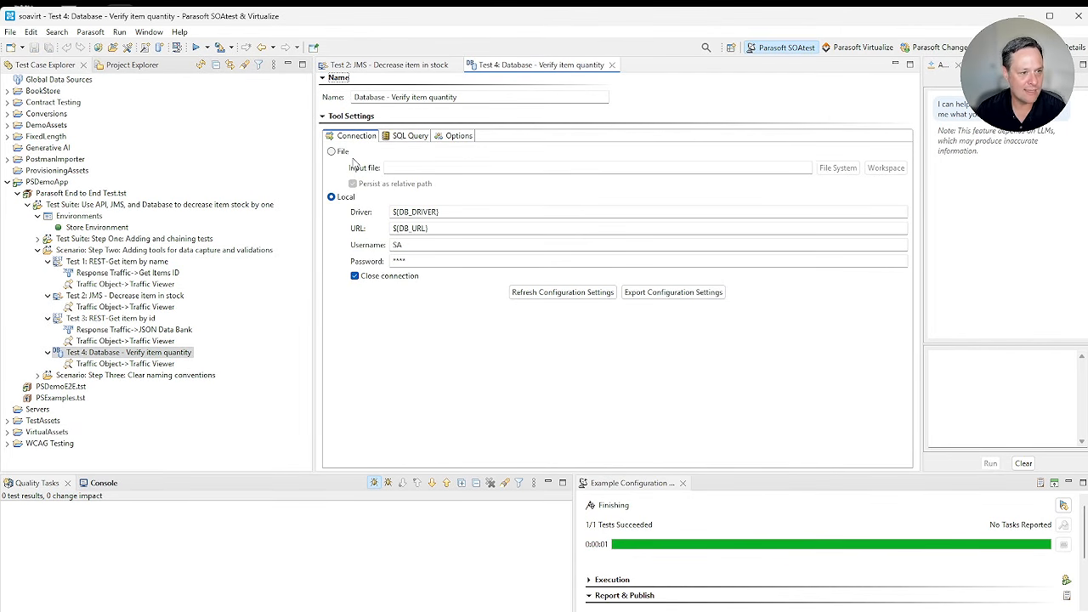
key(Tab)
key(Tab)
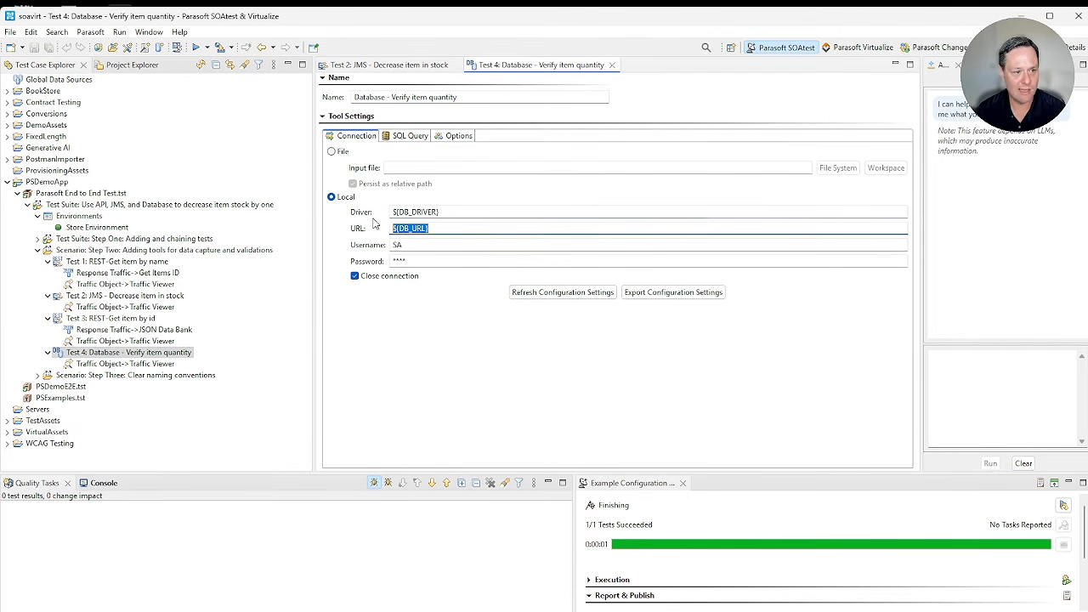
click(411, 136)
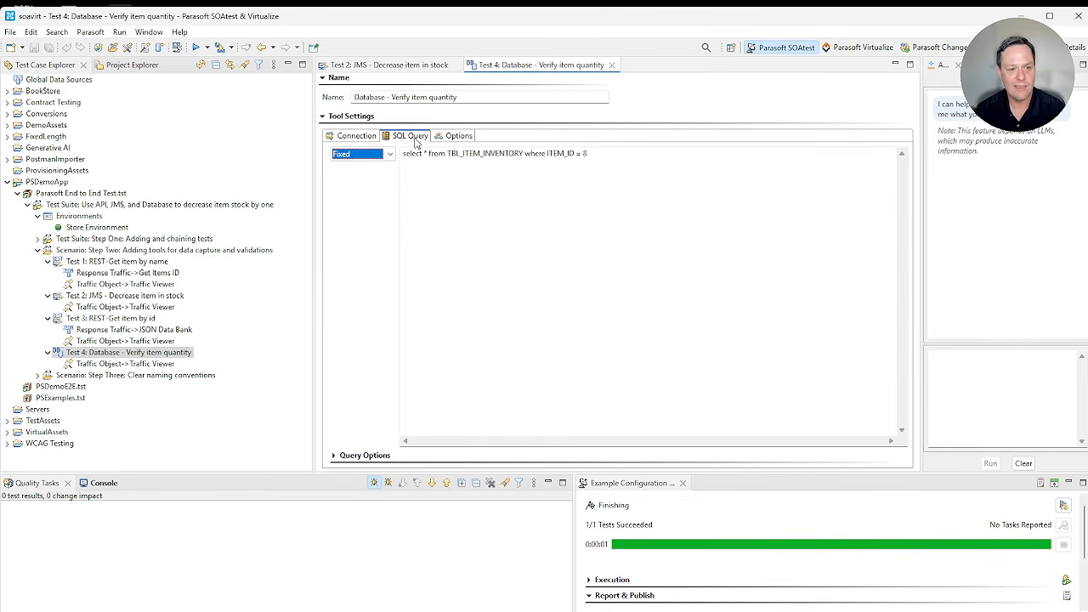
click(611, 160)
key(BackSpace)
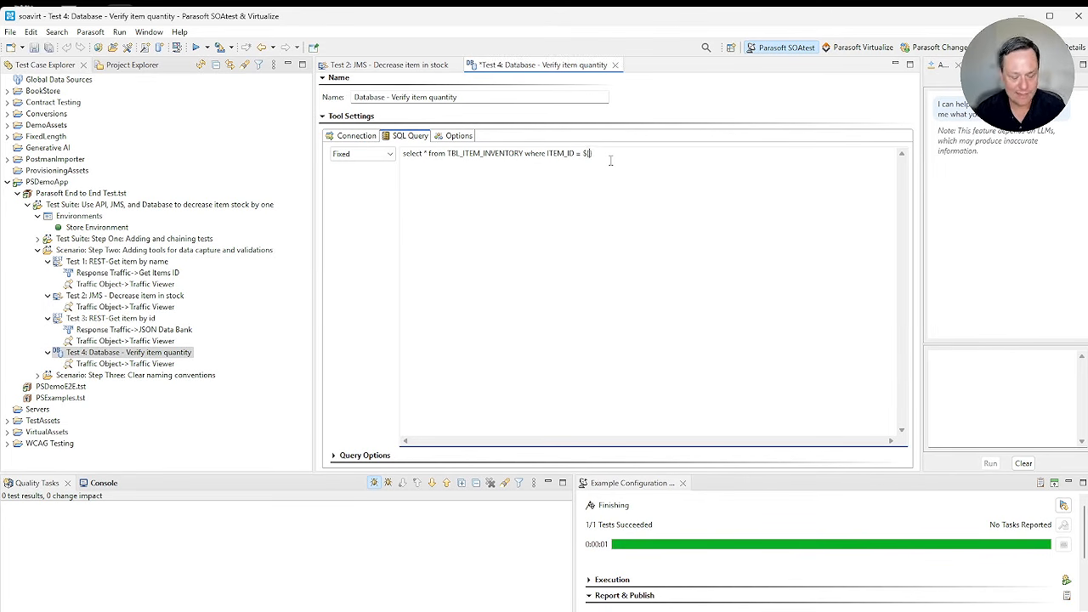
key(ctrl+s)
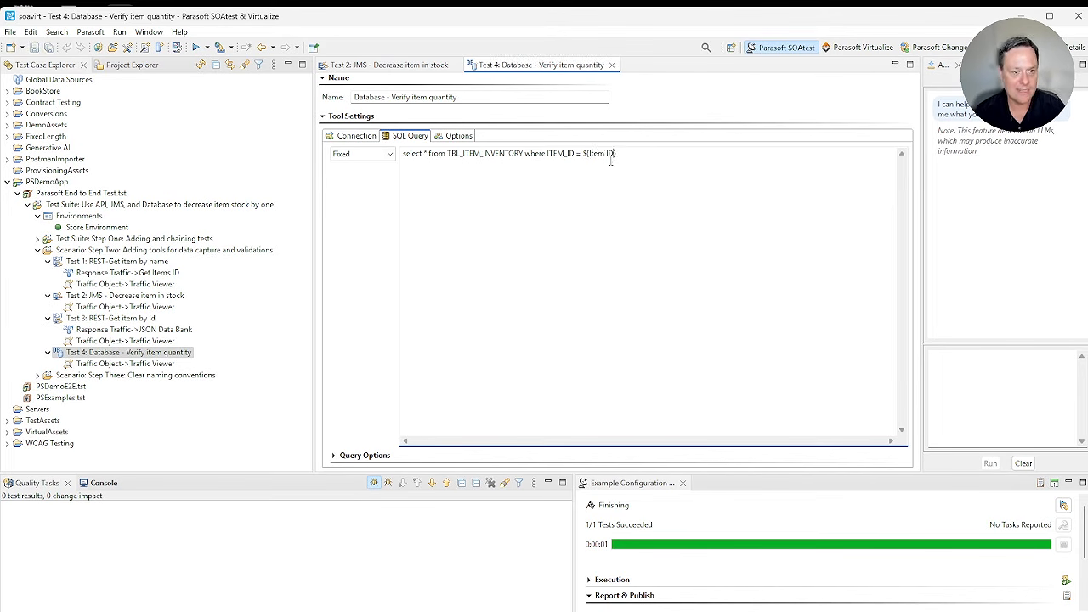
click(612, 65)
click(453, 65)
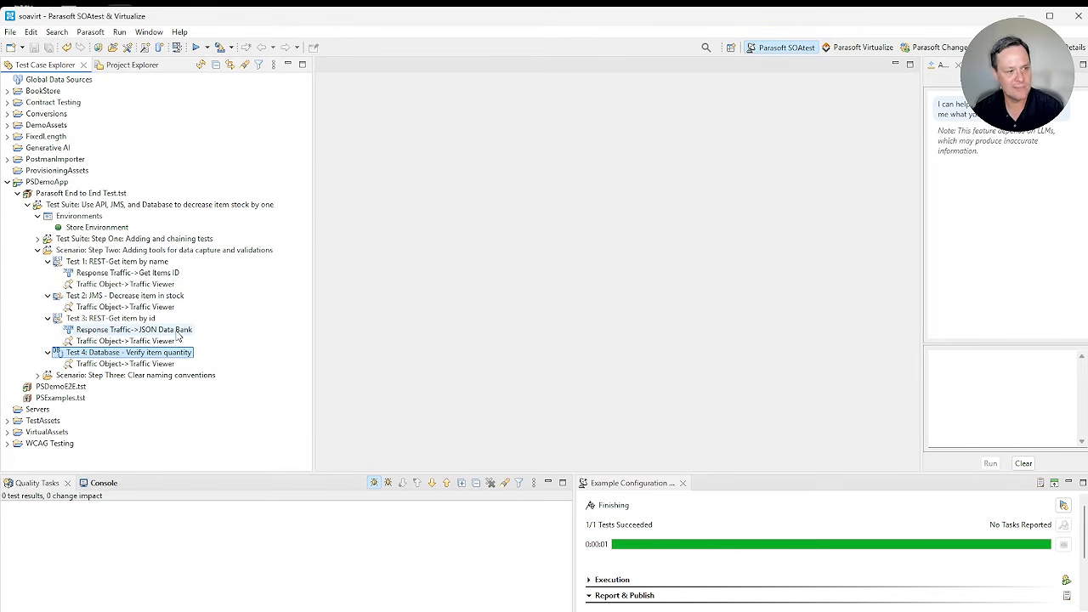
Step: Extract the inStock element in the JSON Data Bank of Test 3: REST-Get item by id and evaluate its XPath
double_click(143, 332)
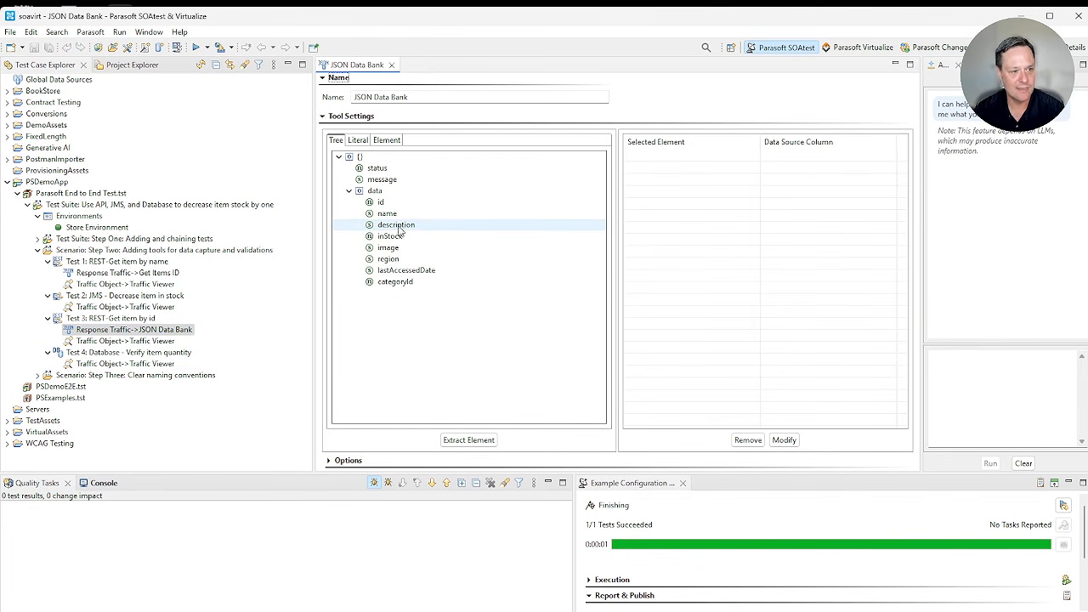
double_click(391, 236)
double_click(804, 156)
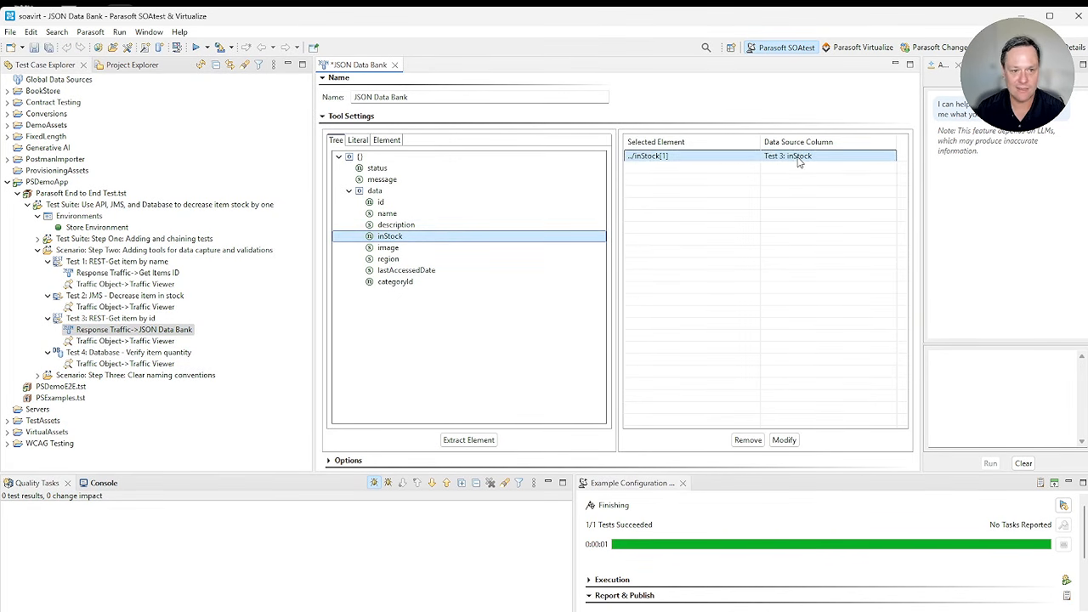
click(483, 401)
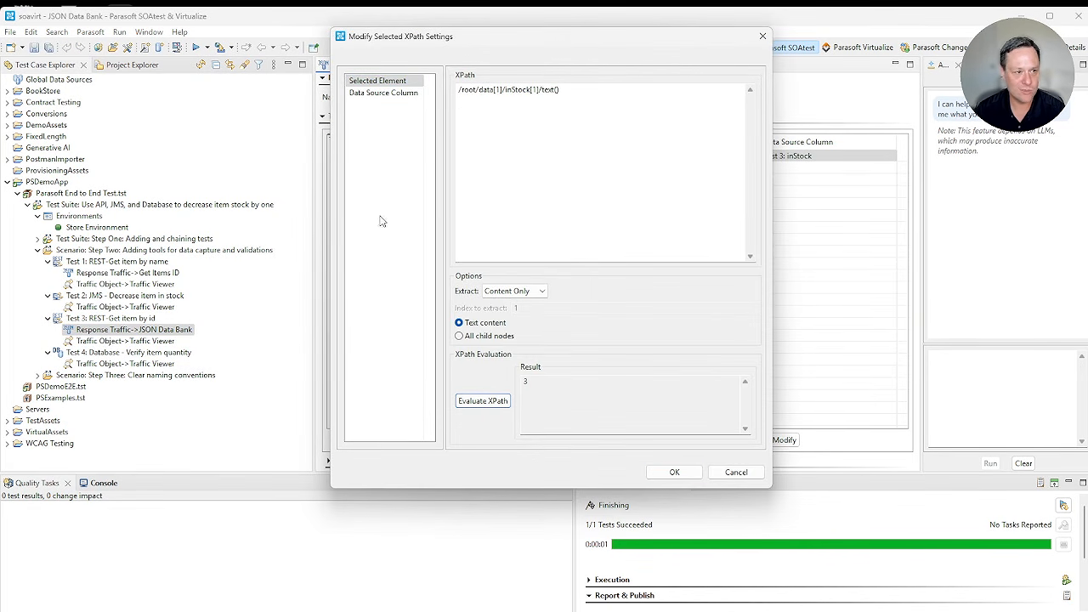
Step: Name the inStock extraction's custom column "Current Stock", then save and close Test 3's JSON Data Bank
click(387, 93)
key(Tab)
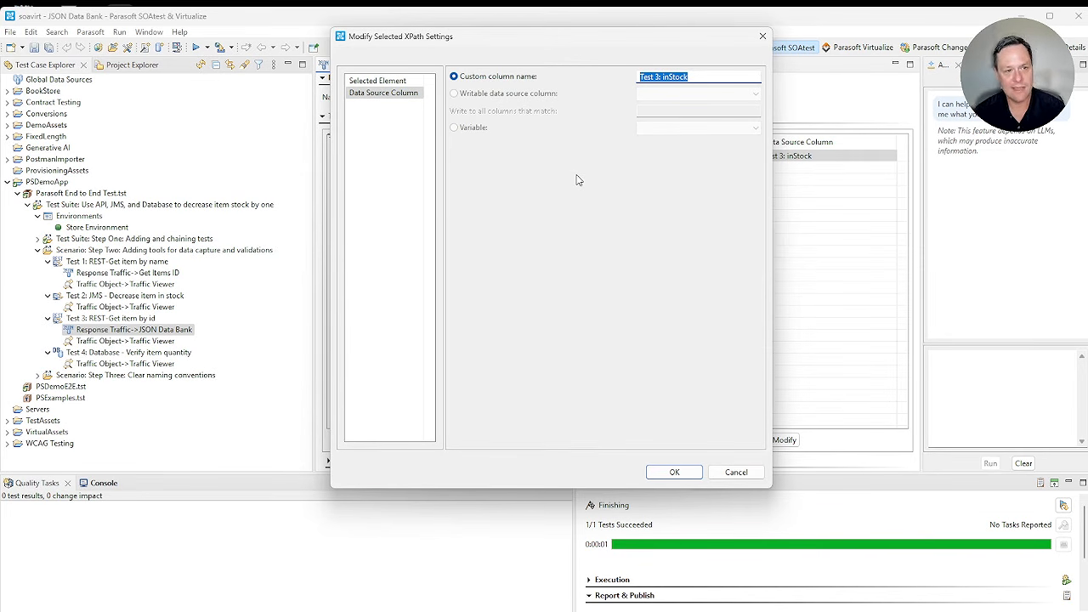
text(Curren)
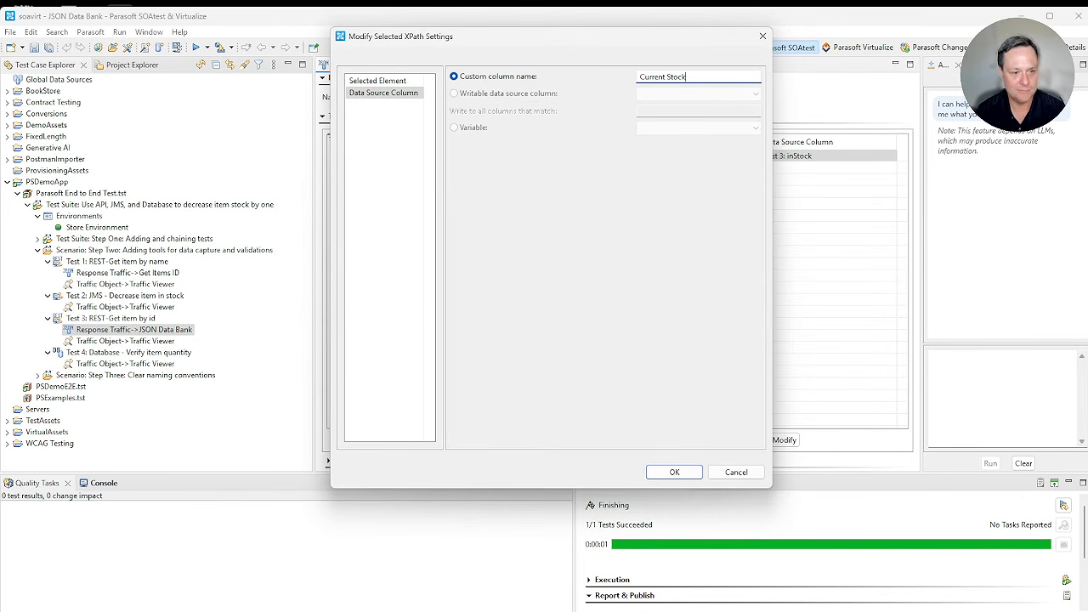
click(674, 472)
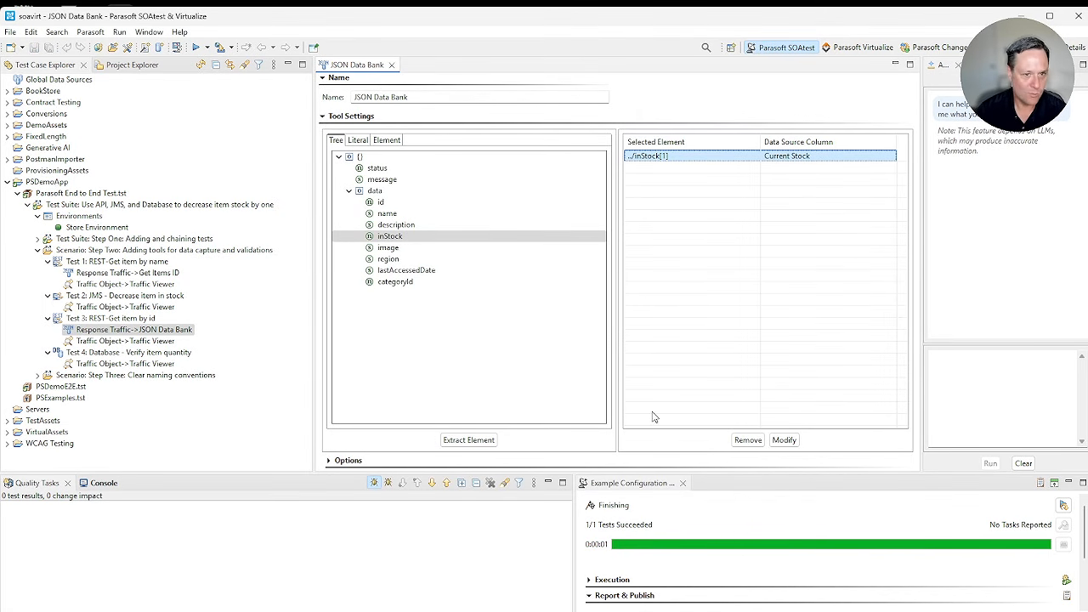
click(391, 65)
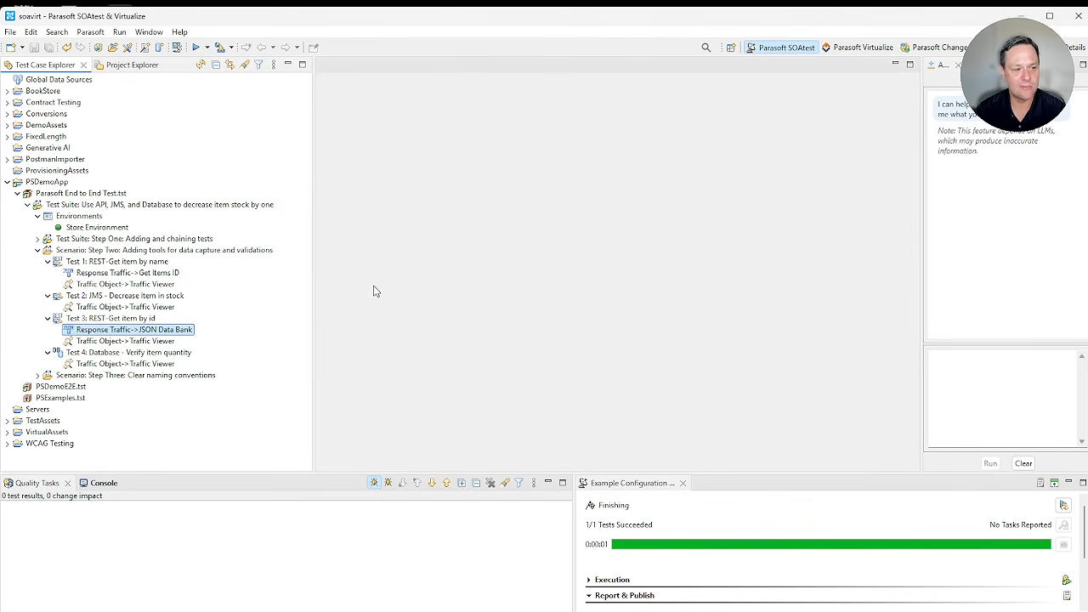
Step: Add an XML Assertor to the Results as XML output of "Database - Verify item quantity" in Step Two and run that test
click(171, 355)
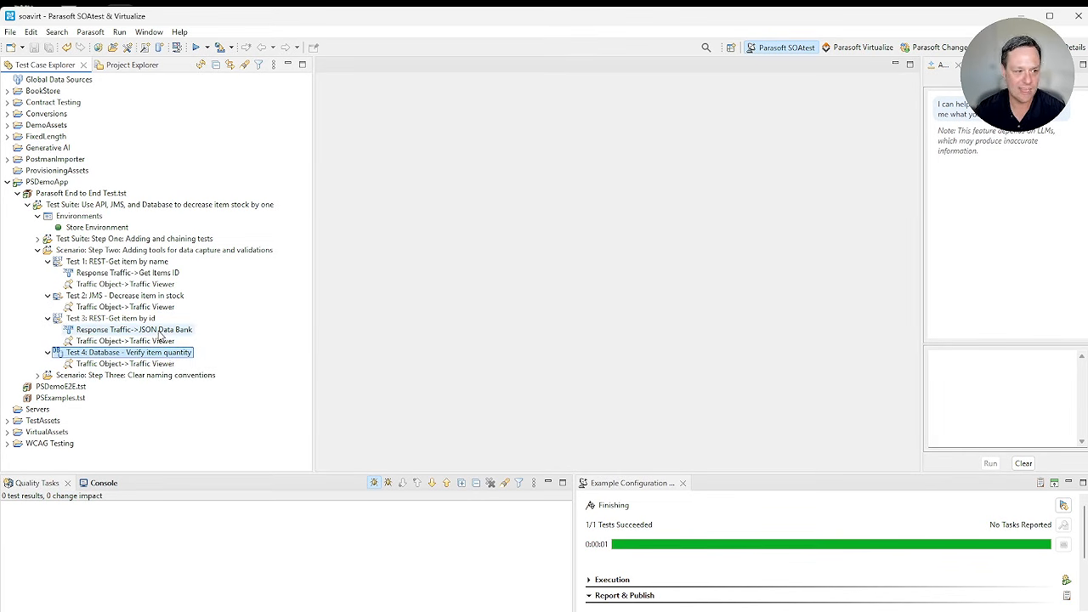
right_click(169, 352)
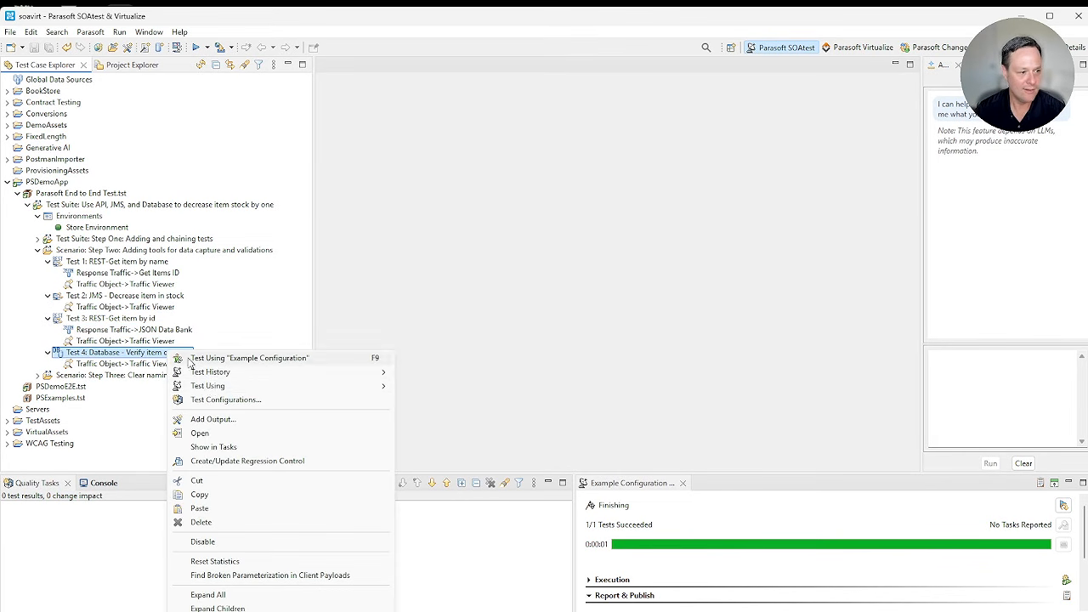
click(242, 421)
scroll(644, 257, down, 1)
click(644, 253)
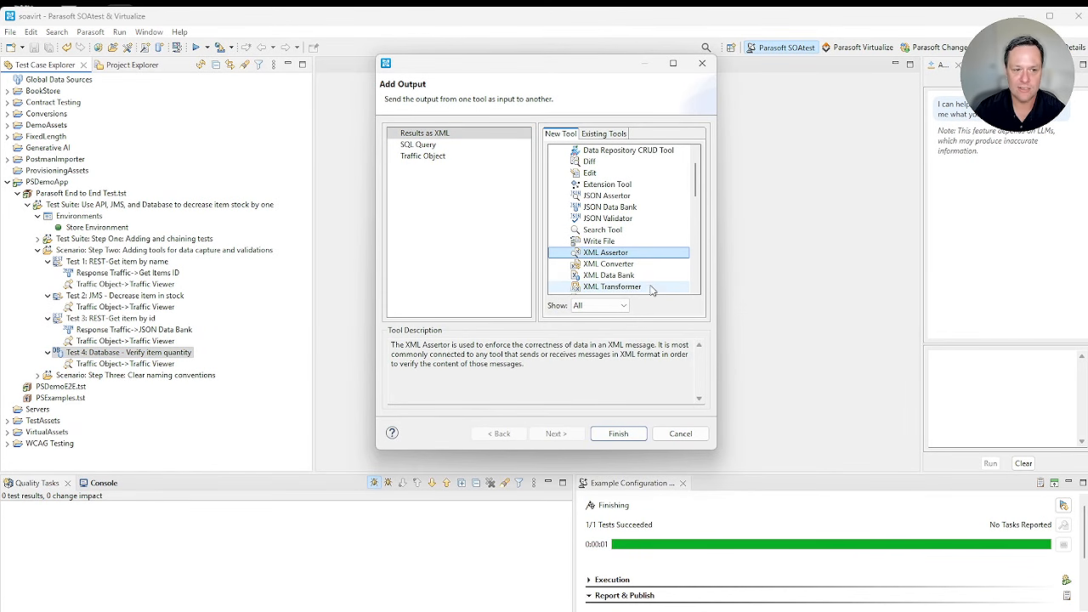
scroll(655, 235, up, 1)
scroll(650, 234, down, 1)
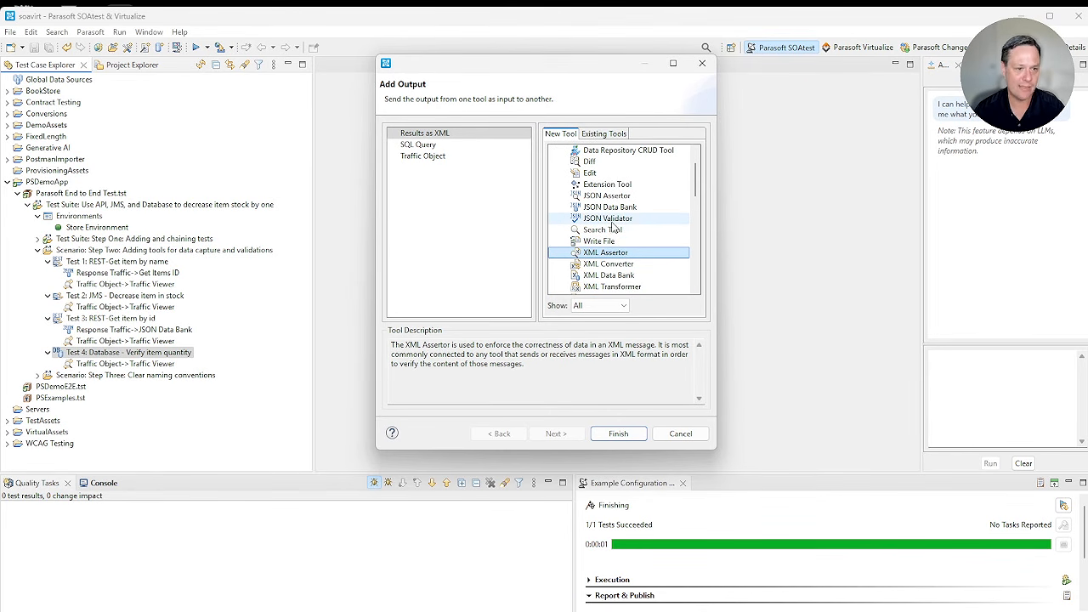
scroll(625, 223, down, 1)
click(618, 433)
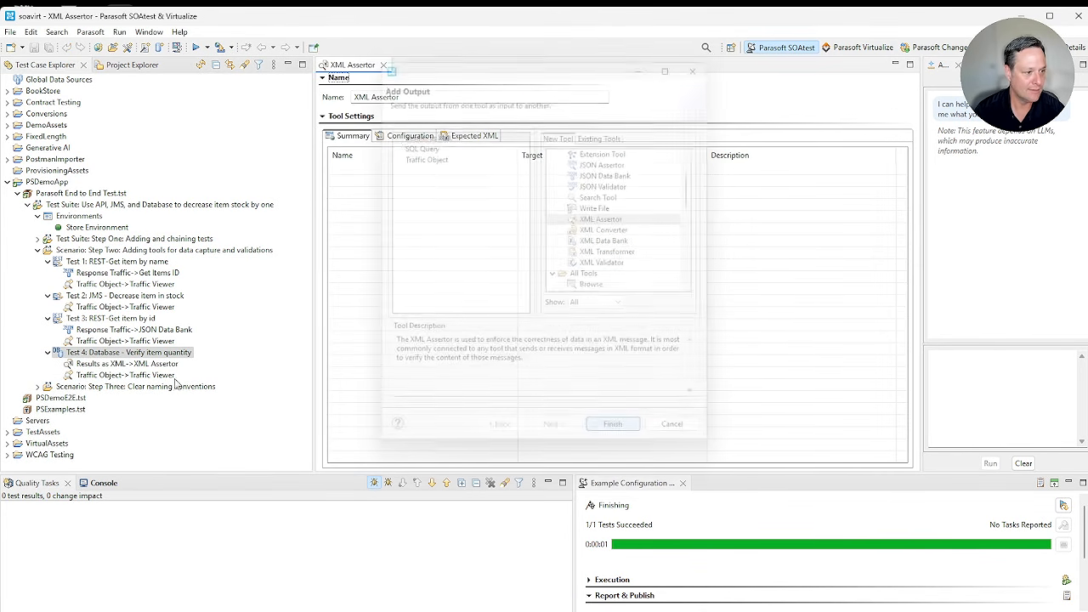
click(127, 352)
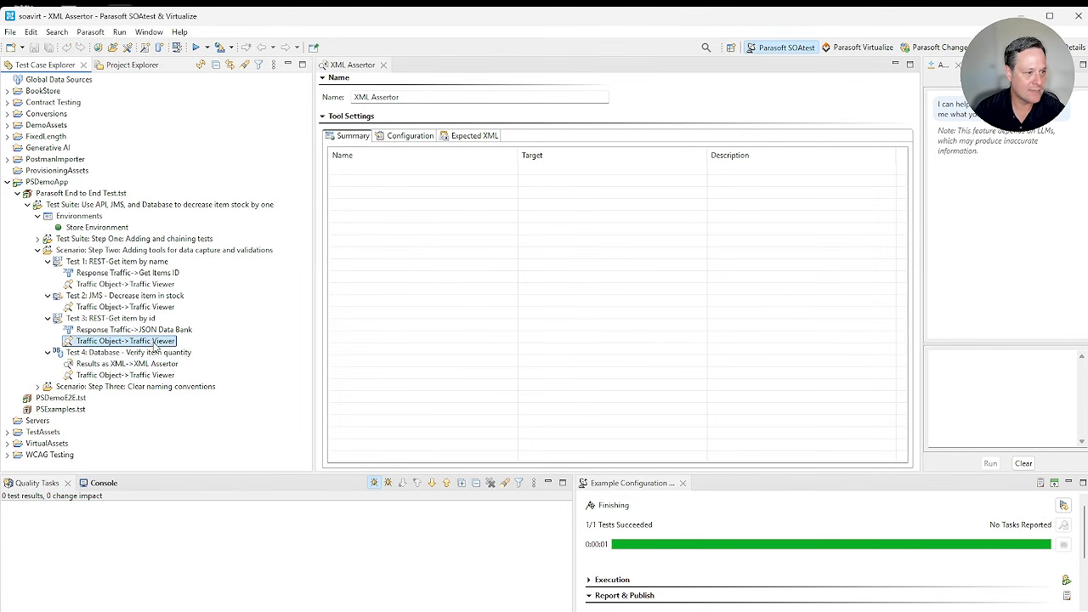
click(195, 47)
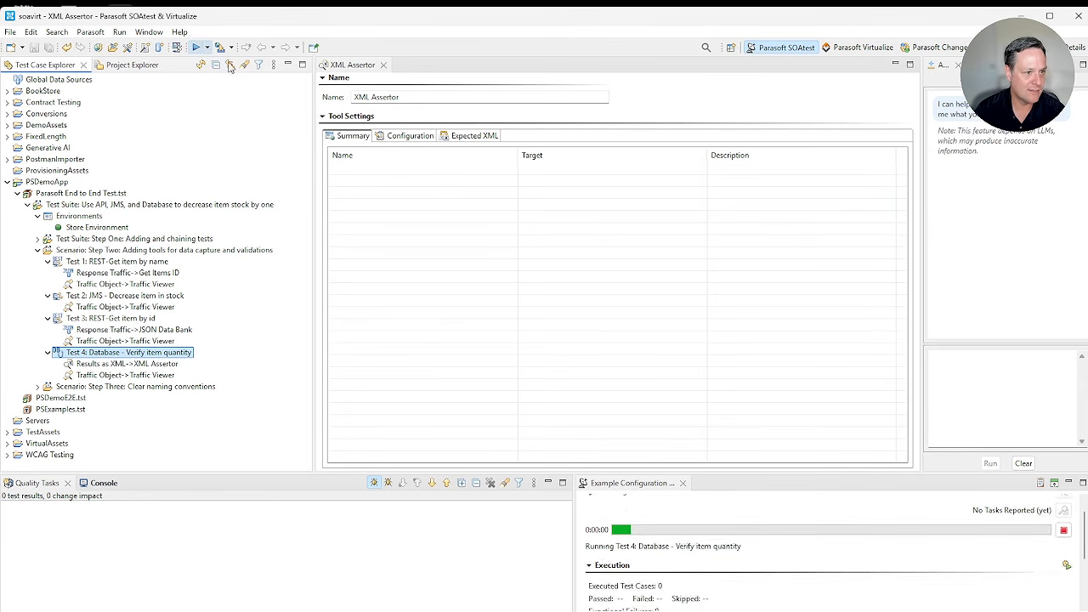
Step: Add a Numeric Assertion on the IN_STOCK element to the XML Assertor's configuration
click(409, 135)
click(379, 451)
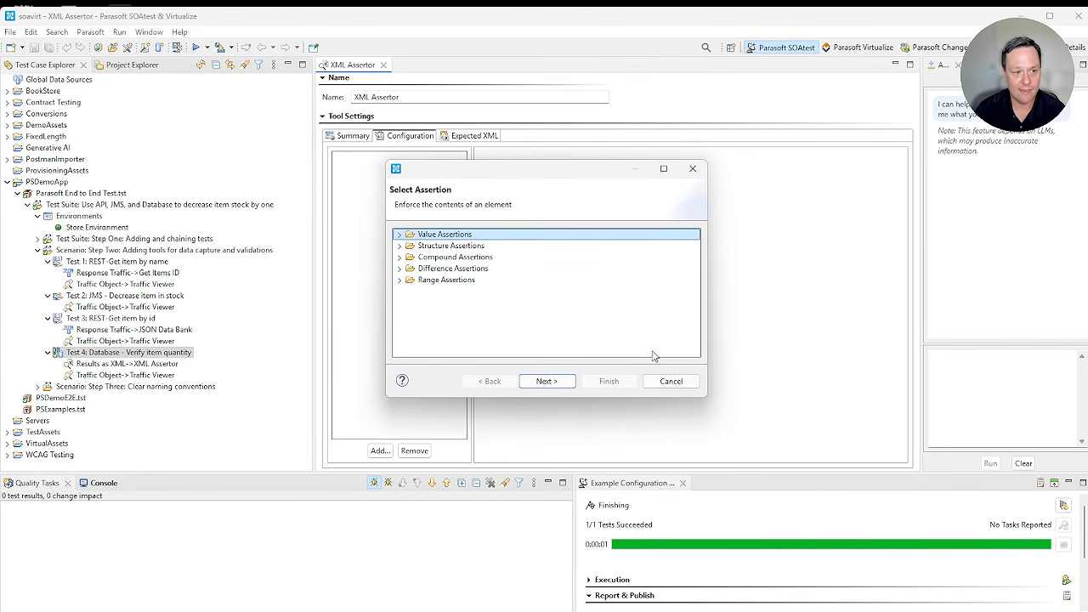
drag(683, 397, 683, 536)
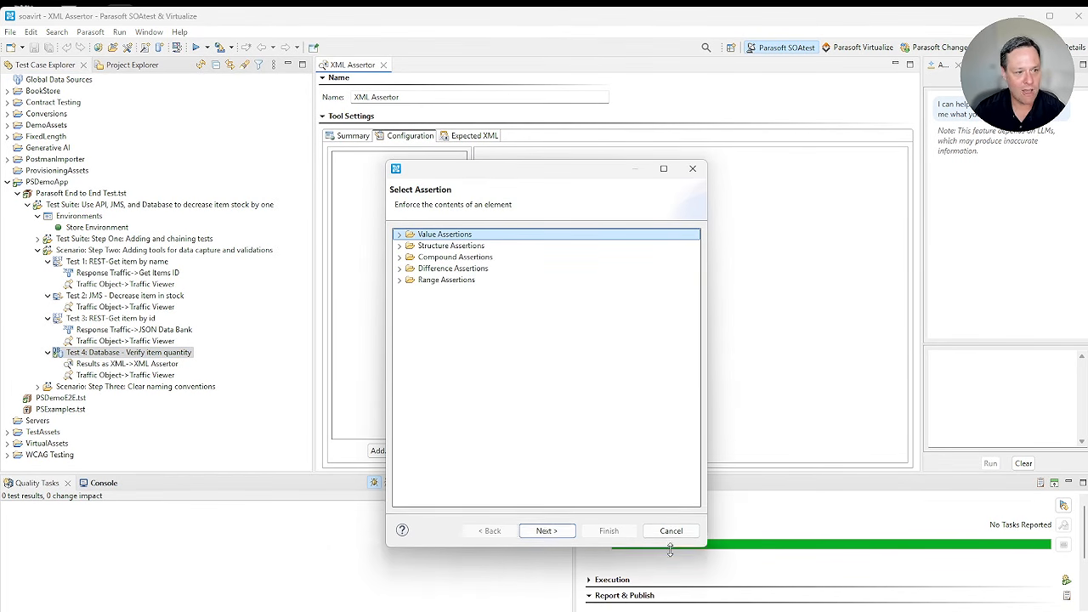
click(398, 234)
click(399, 324)
click(399, 371)
click(399, 427)
click(399, 416)
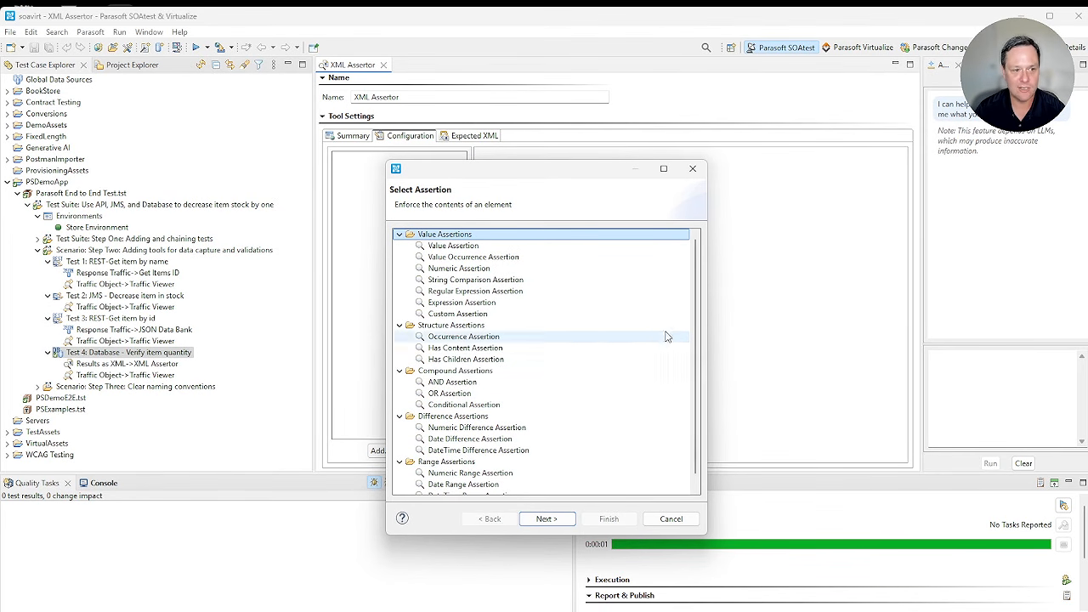
click(459, 268)
click(547, 519)
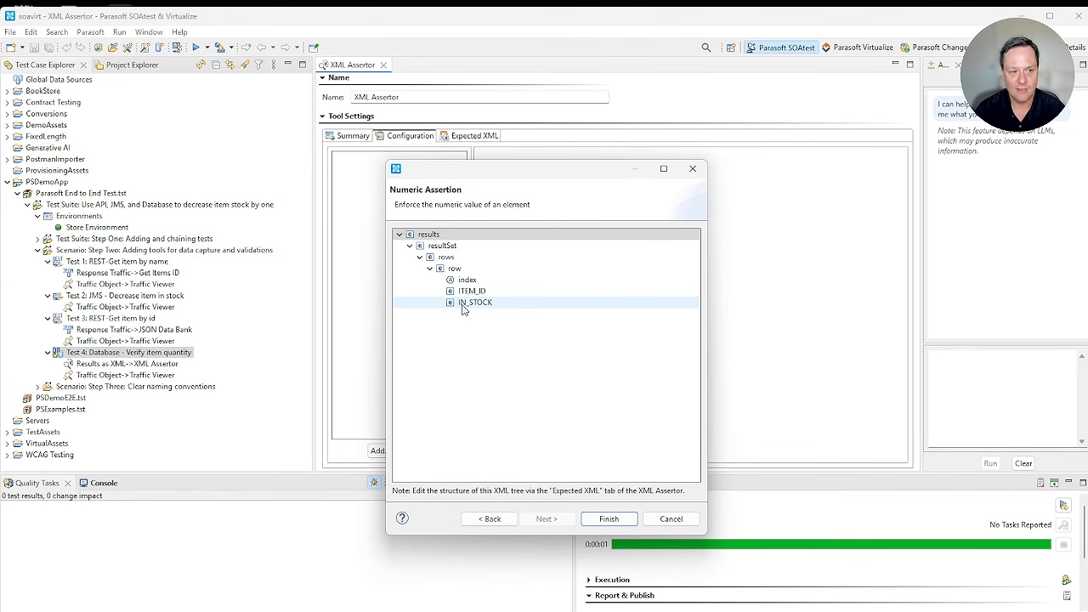
click(463, 304)
click(629, 520)
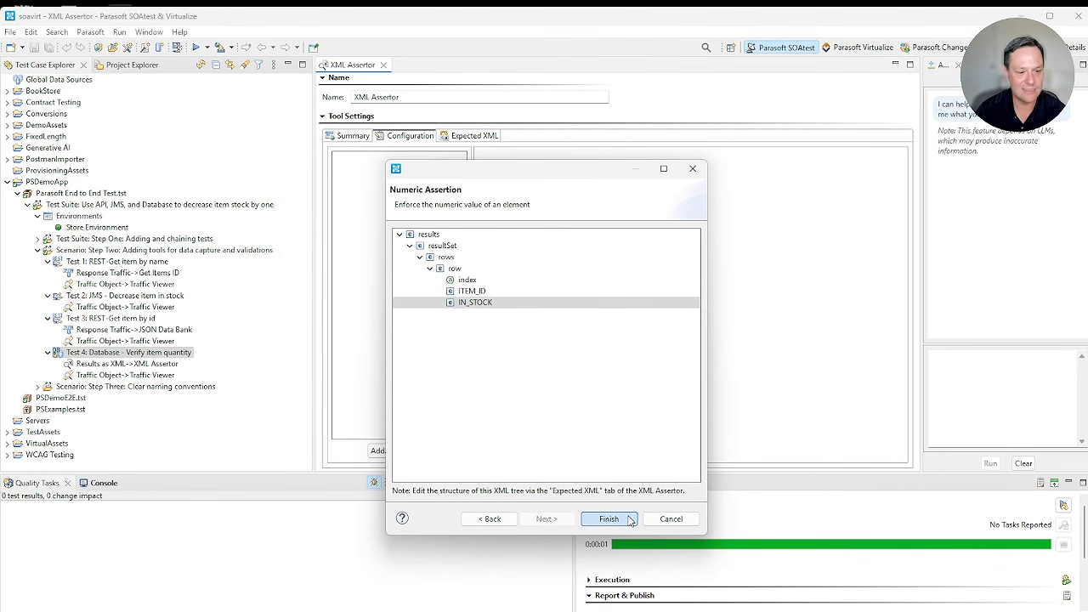
Step: Parameterize the numeric assertion's expected value with the Current Stock column, then save and close the XML Assertor
click(694, 213)
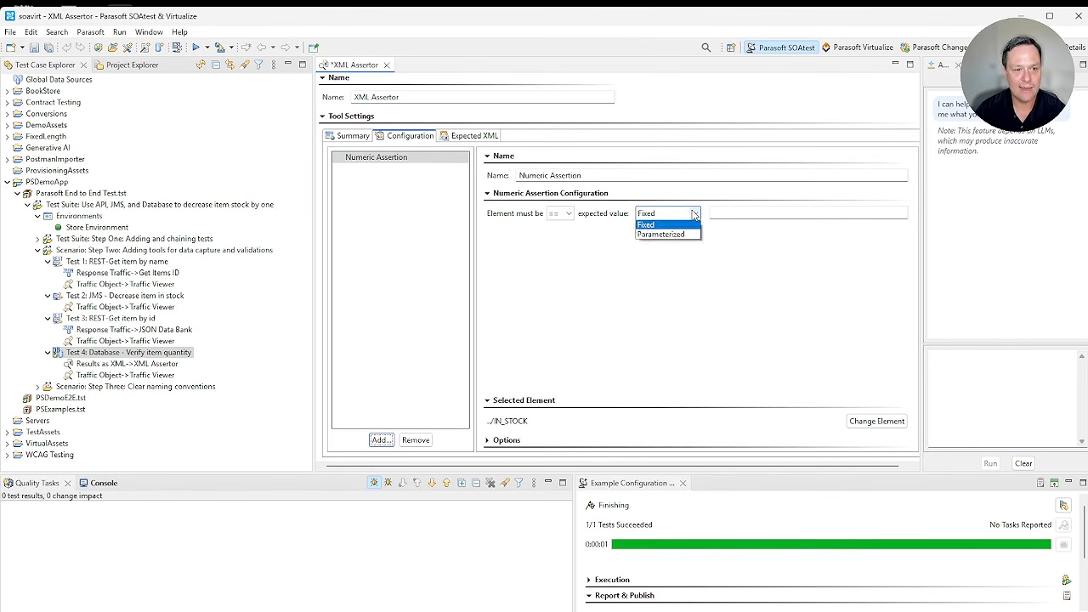
click(693, 227)
click(895, 217)
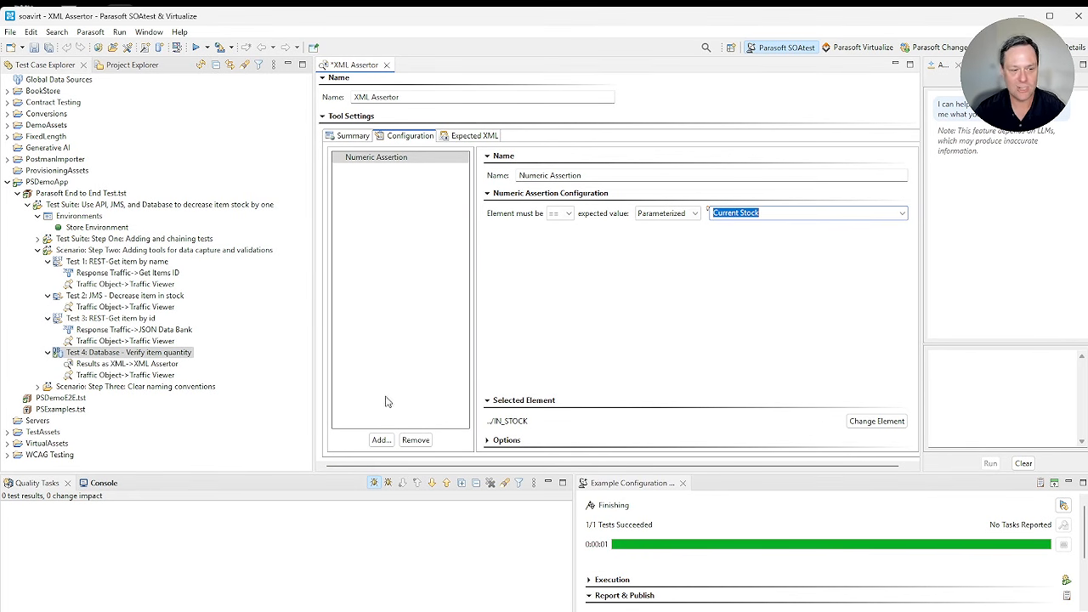
click(386, 65)
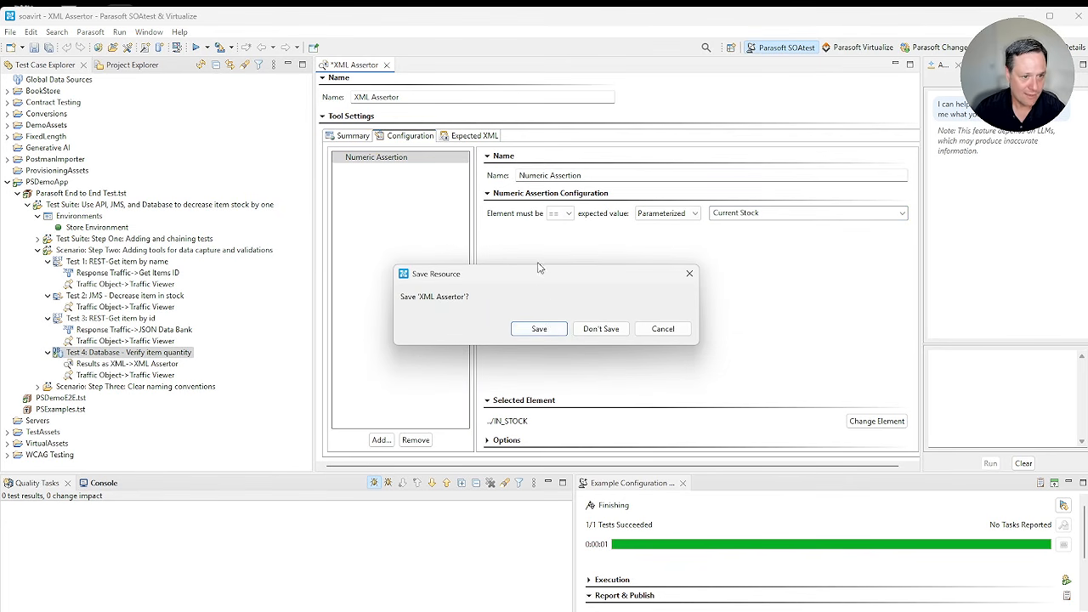
click(539, 329)
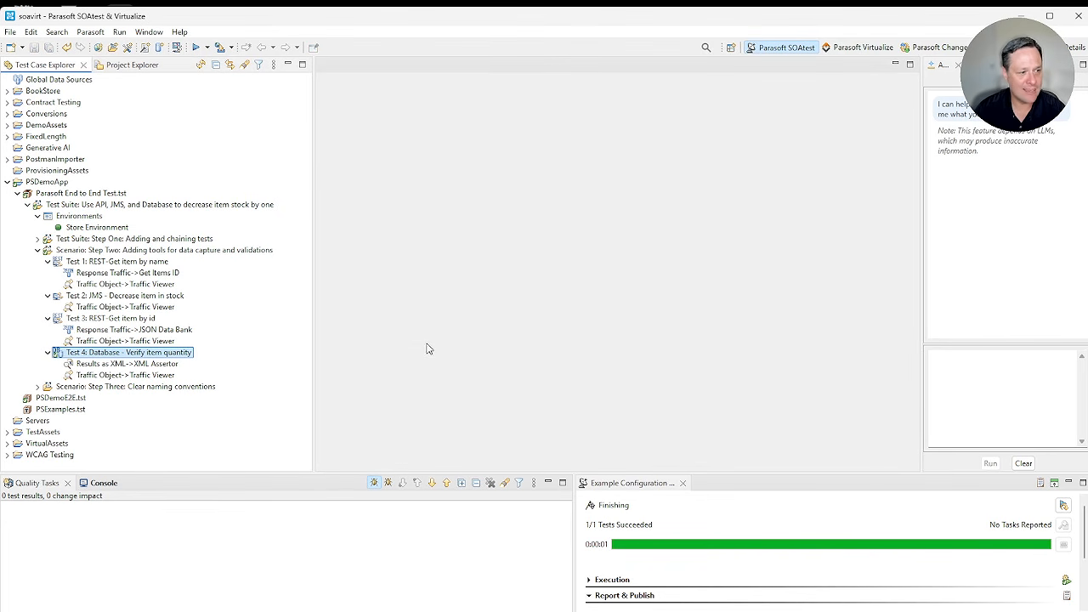
Step: Collapse the Step Two scenario and examine the descriptive data bank and assertor names in Step Three, opening its database assertor
click(37, 251)
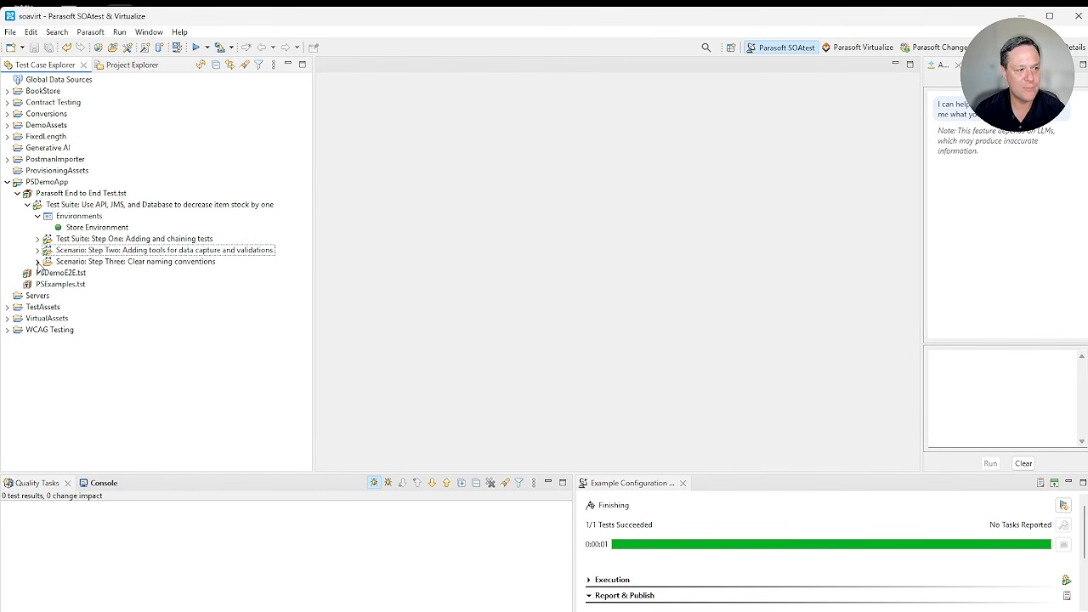
click(37, 262)
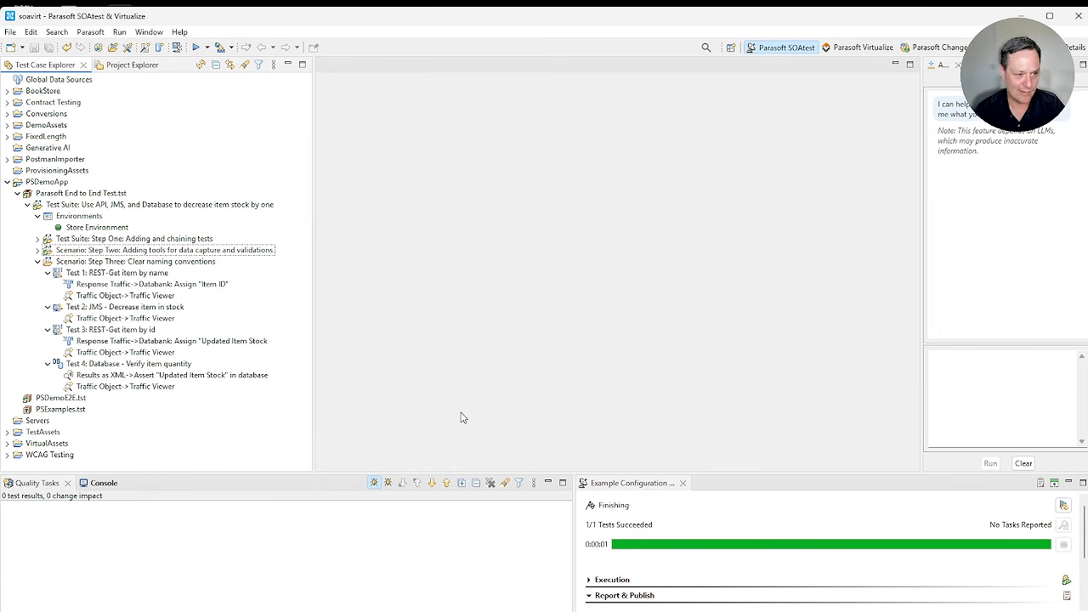
click(125, 273)
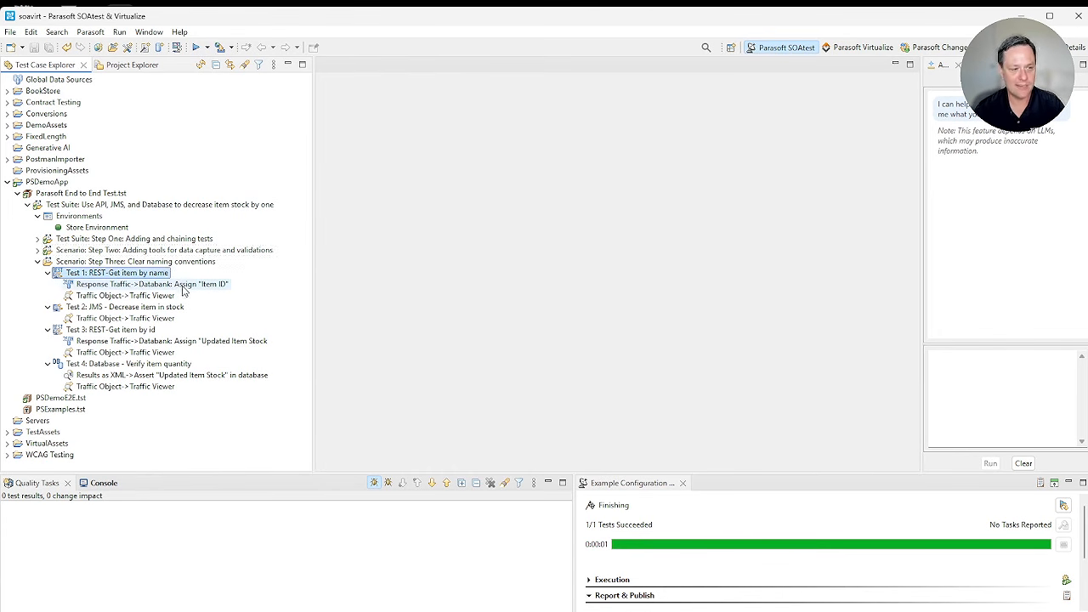
click(180, 286)
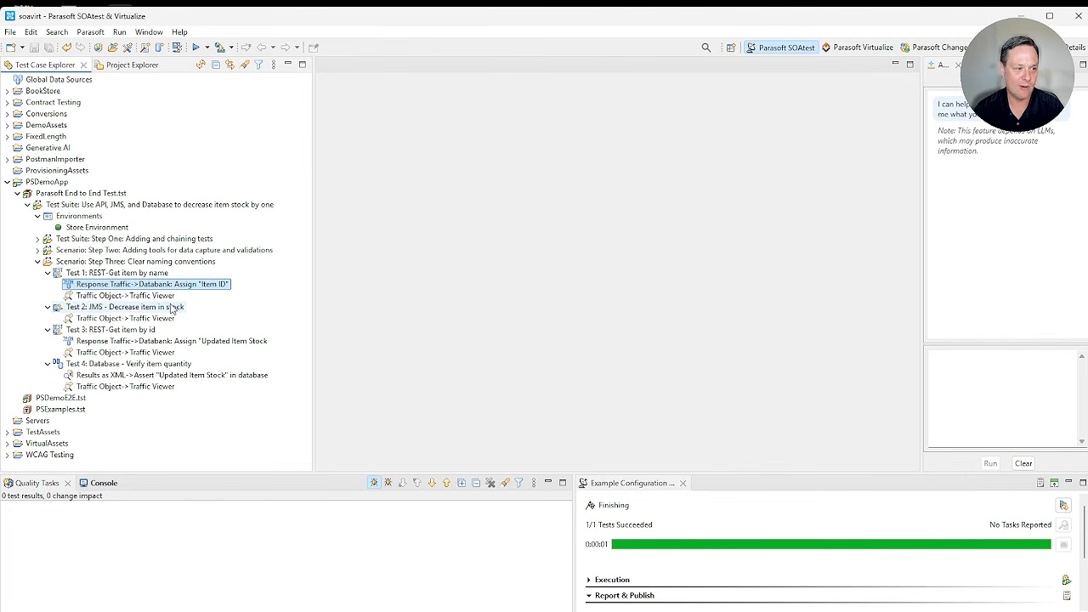
double_click(145, 377)
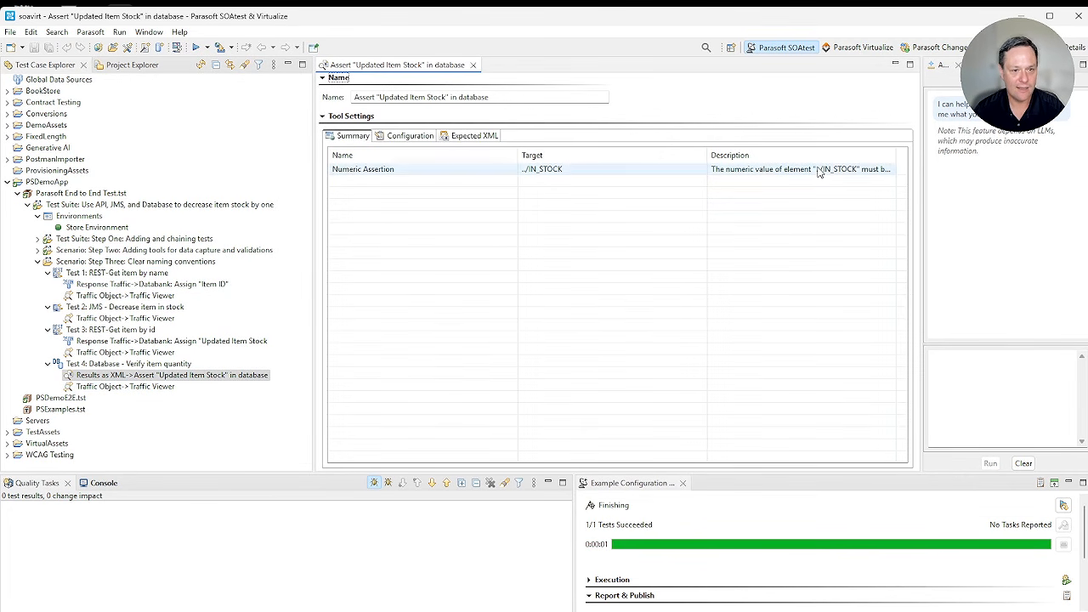
Step: Open the Traffic Viewer of Step Three's Test 4 and run the PSDemoE2E.tst test file
click(145, 387)
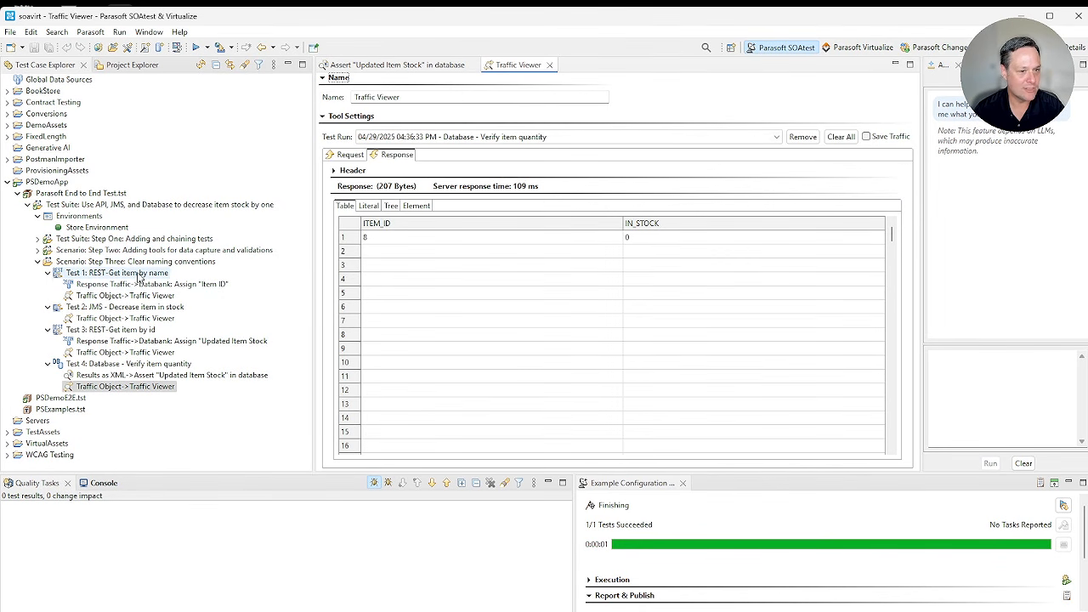
click(53, 398)
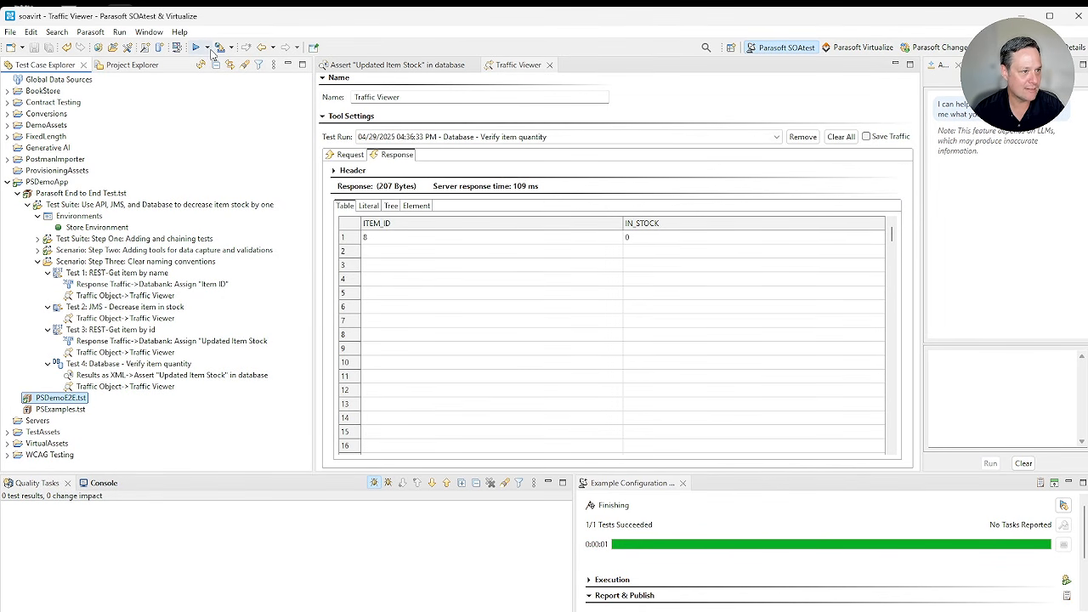
click(196, 47)
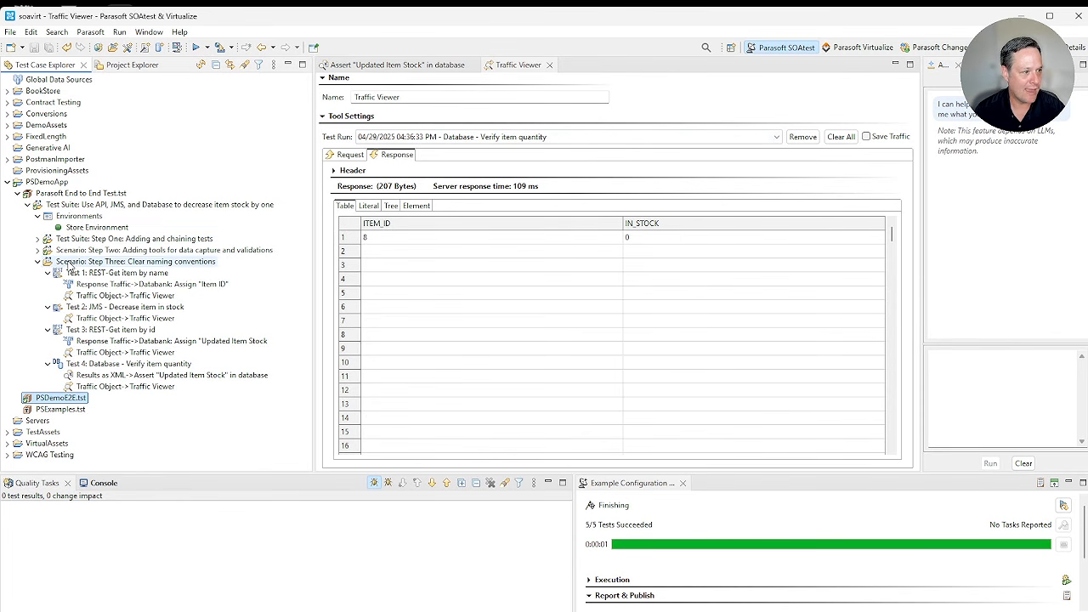
Step: Run the "Step Three: Clear naming conventions" scenario three times, checking IN_STOCK in the Traffic Viewer after each run, and close the viewer
click(136, 261)
click(196, 47)
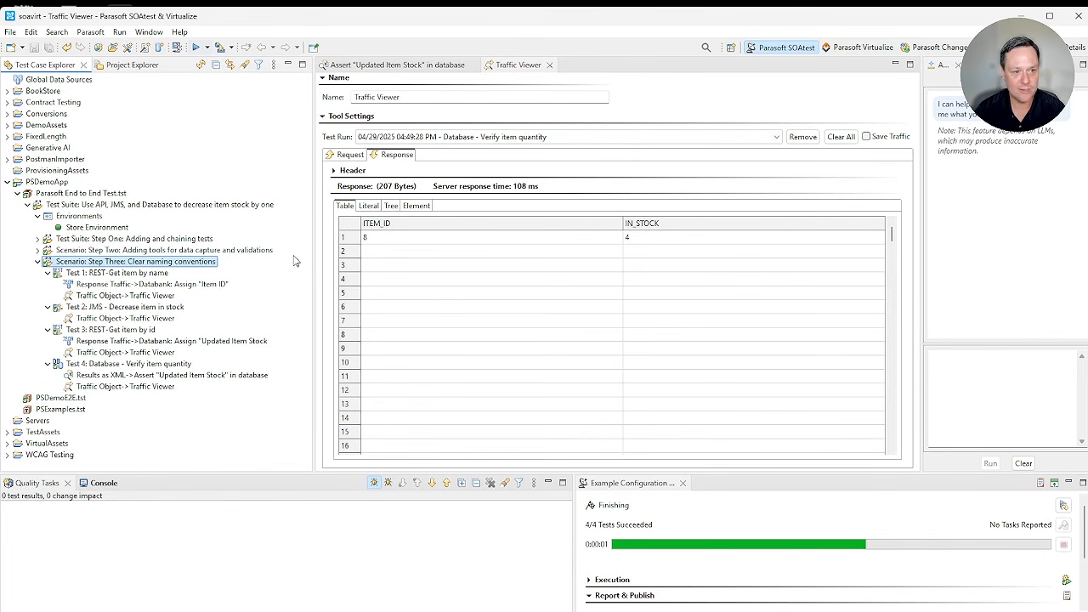
click(195, 47)
click(600, 331)
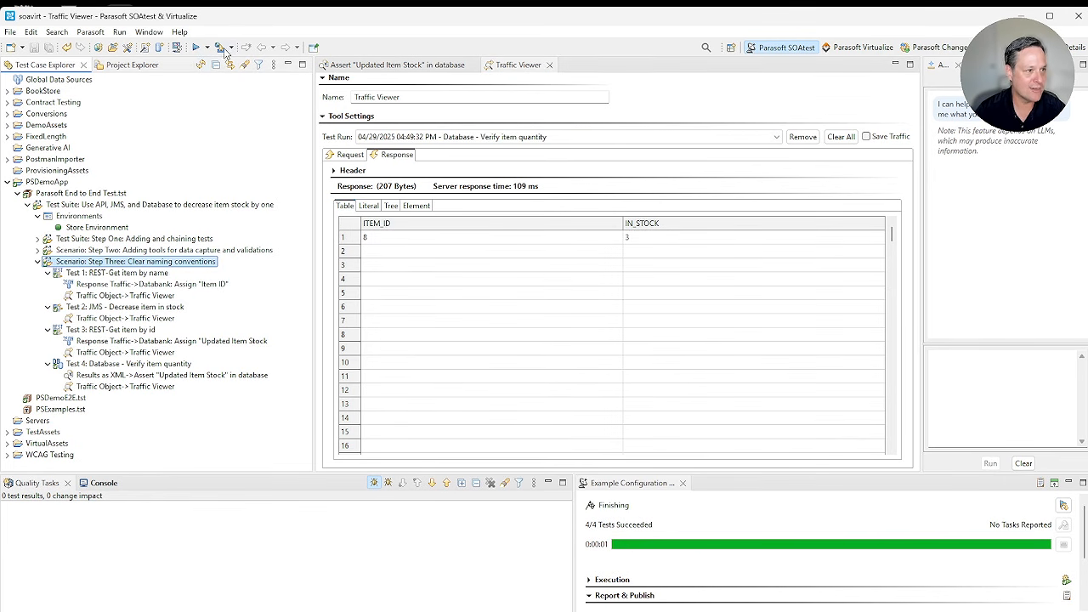
click(196, 47)
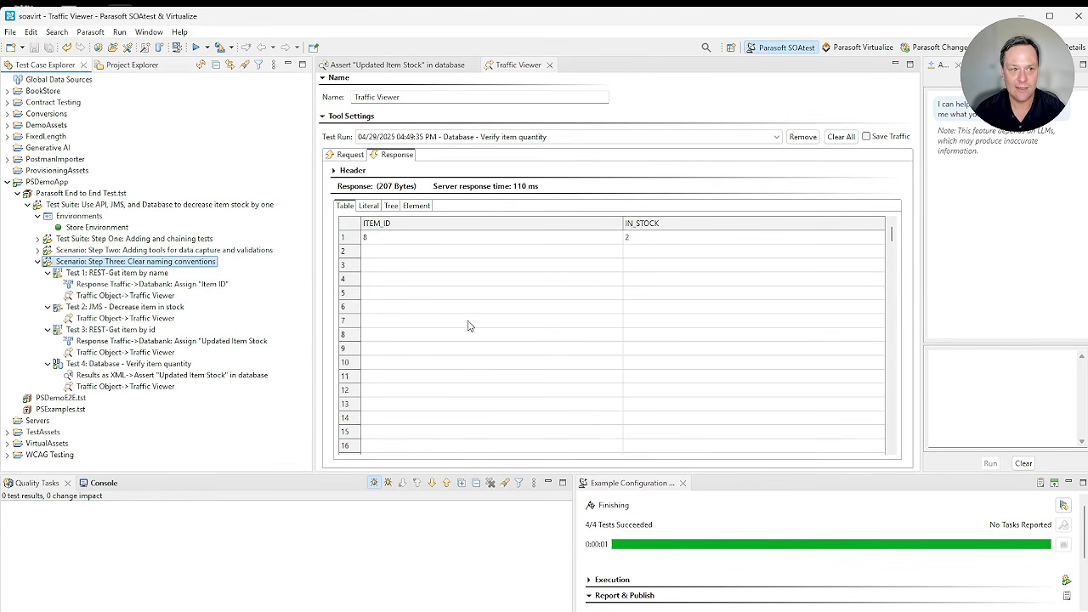
click(549, 65)
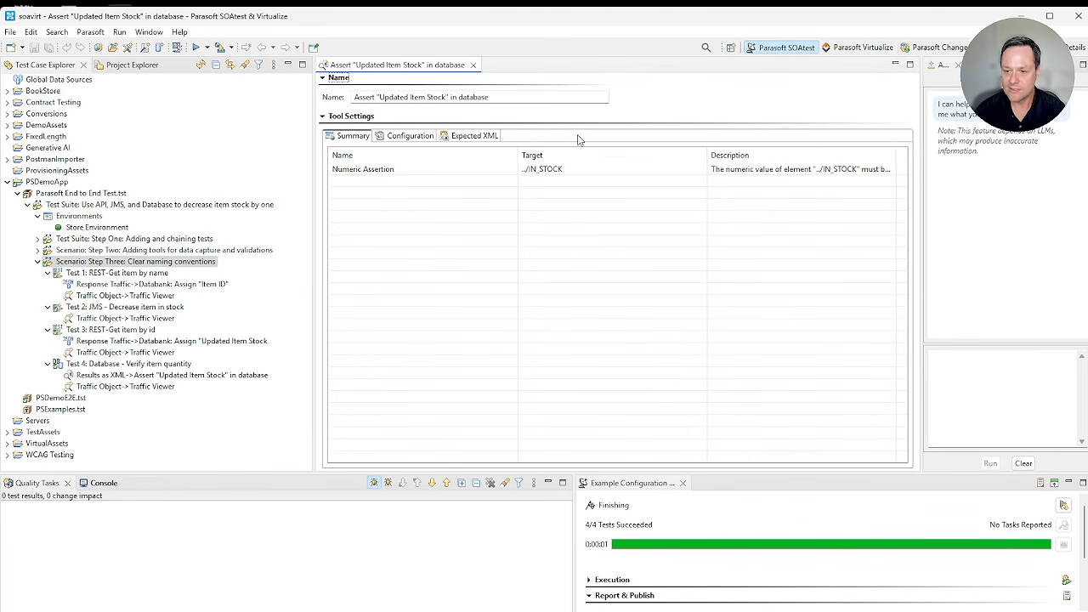